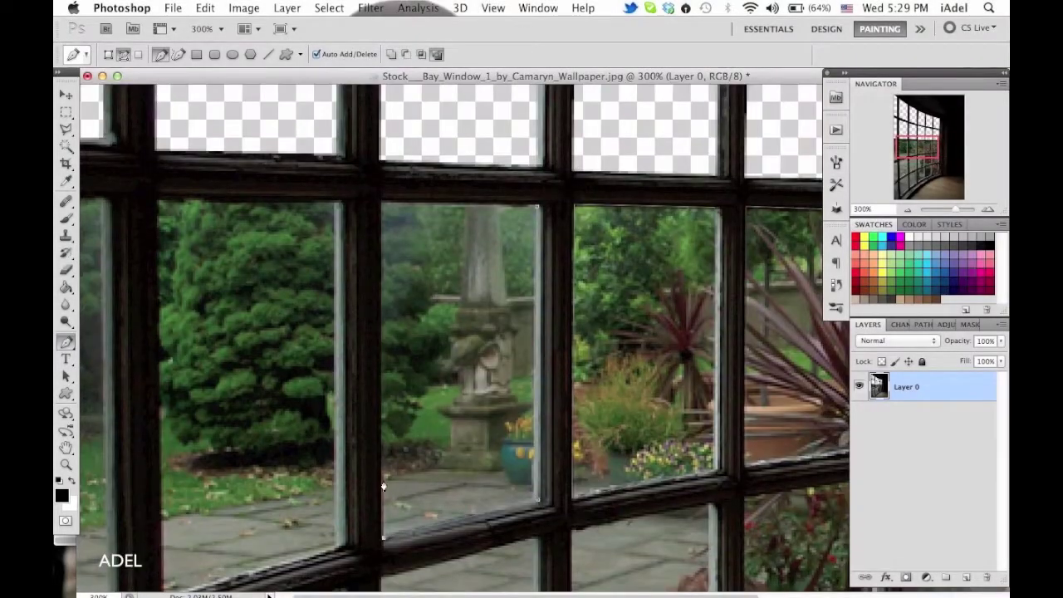
# Pan the 300% view across the bay window to trace along the glass panes.
pyautogui.hscroll(-3, 339, 180)
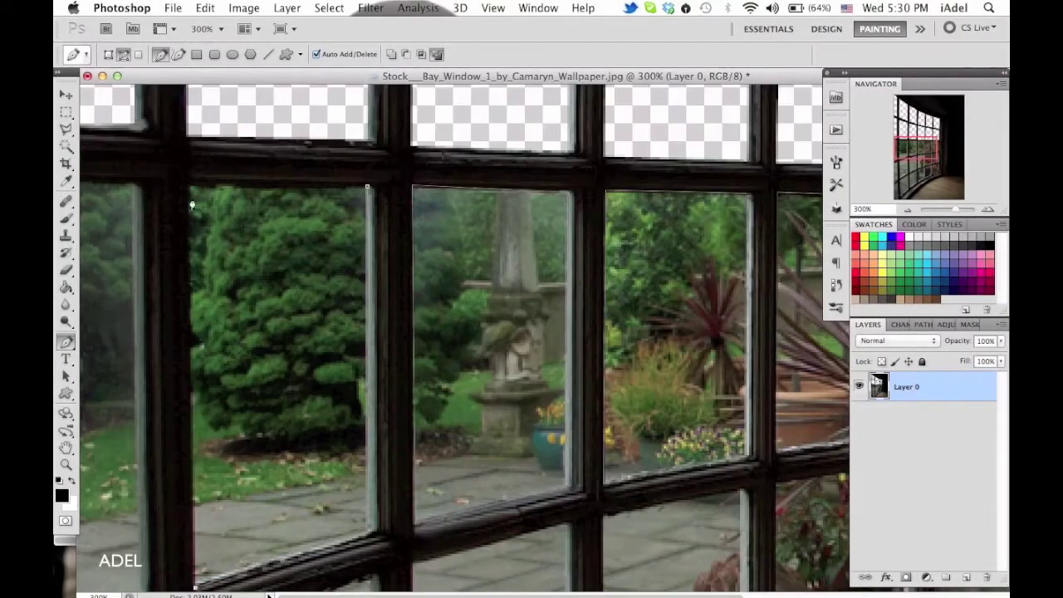
pyautogui.scroll(-3, 804, 180)
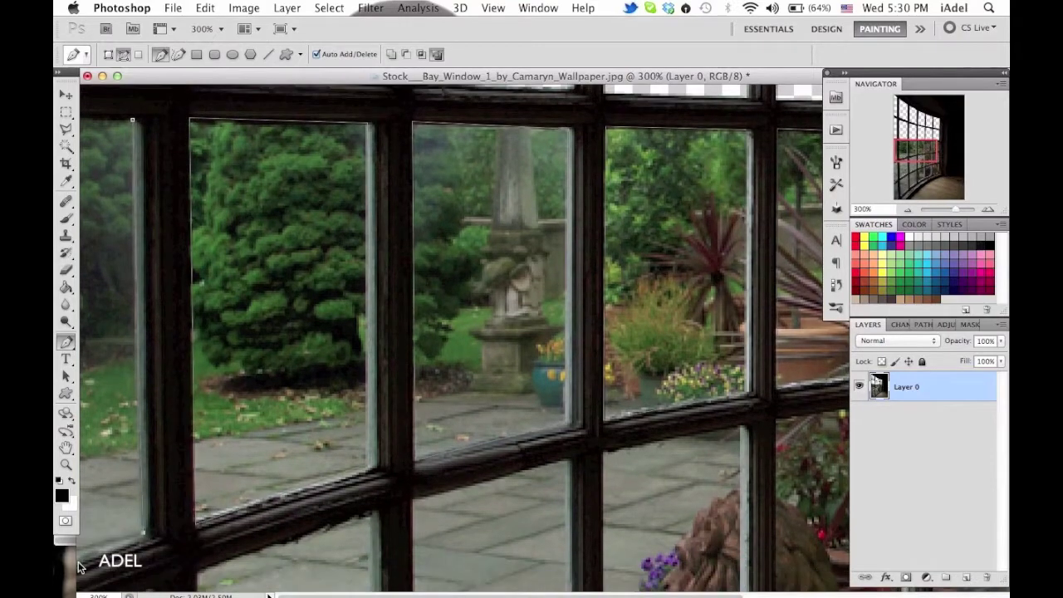
pyautogui.scroll(-5, 143, 542)
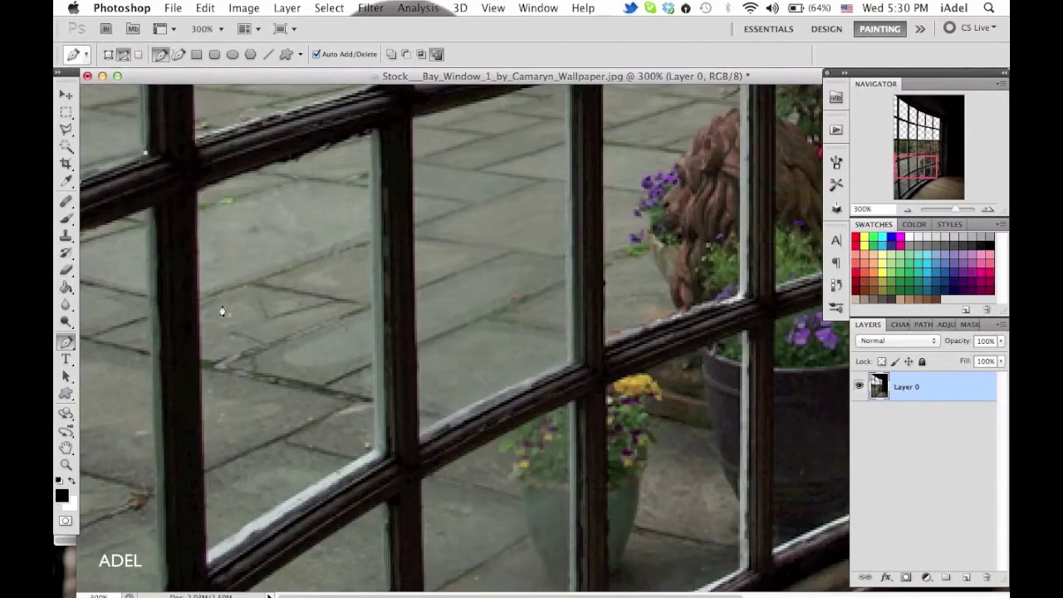
pyautogui.scroll(-3, 158, 507)
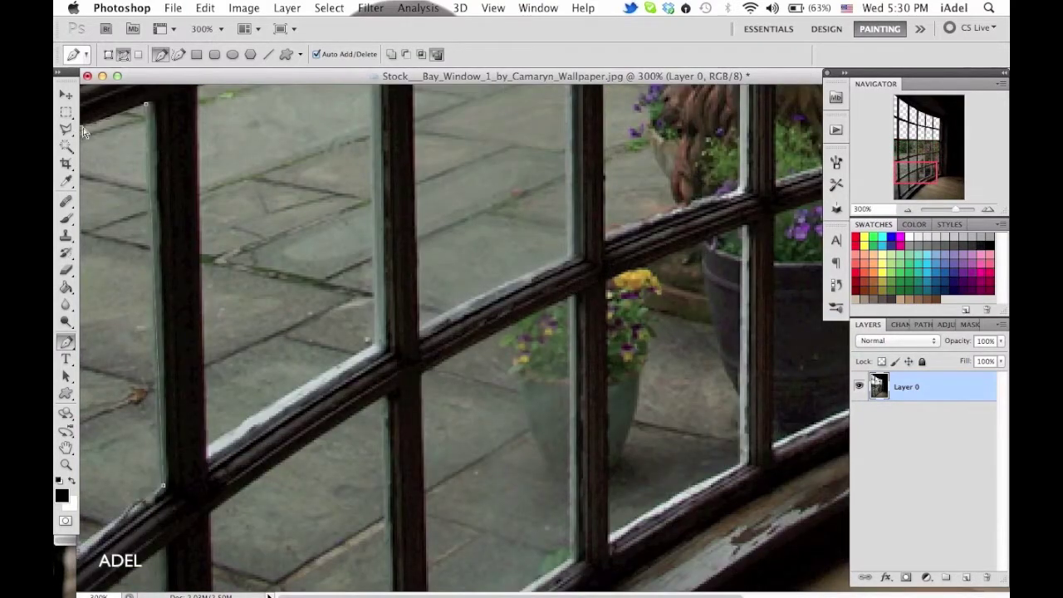
pyautogui.scroll(3, 415, 171)
pyautogui.scroll(3, 576, 215)
pyautogui.scroll(3, 576, 215)
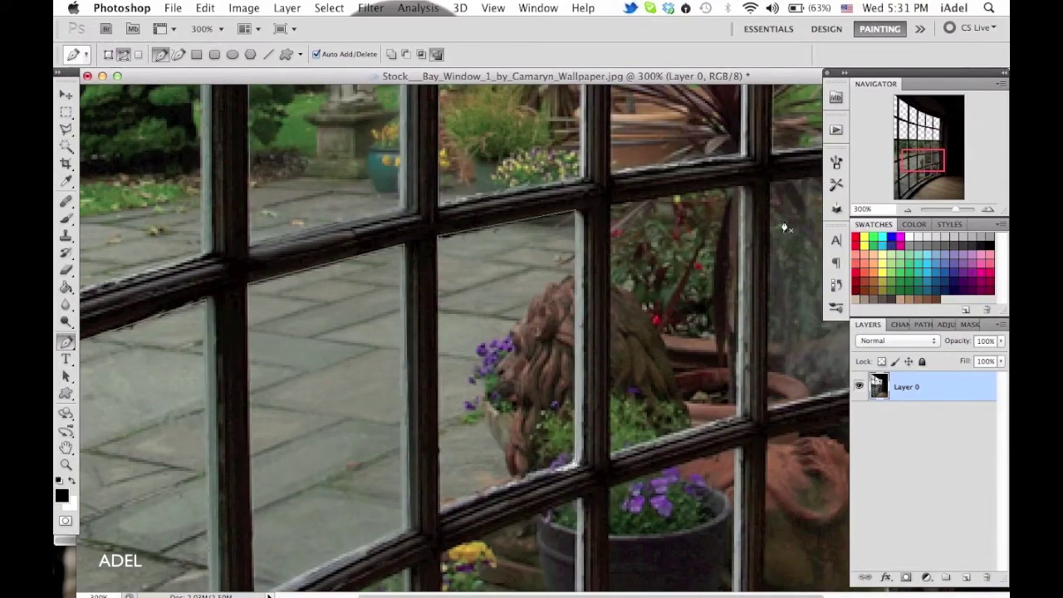
pyautogui.hscroll(5, 618, 388)
pyautogui.scroll(-3, 531, 264)
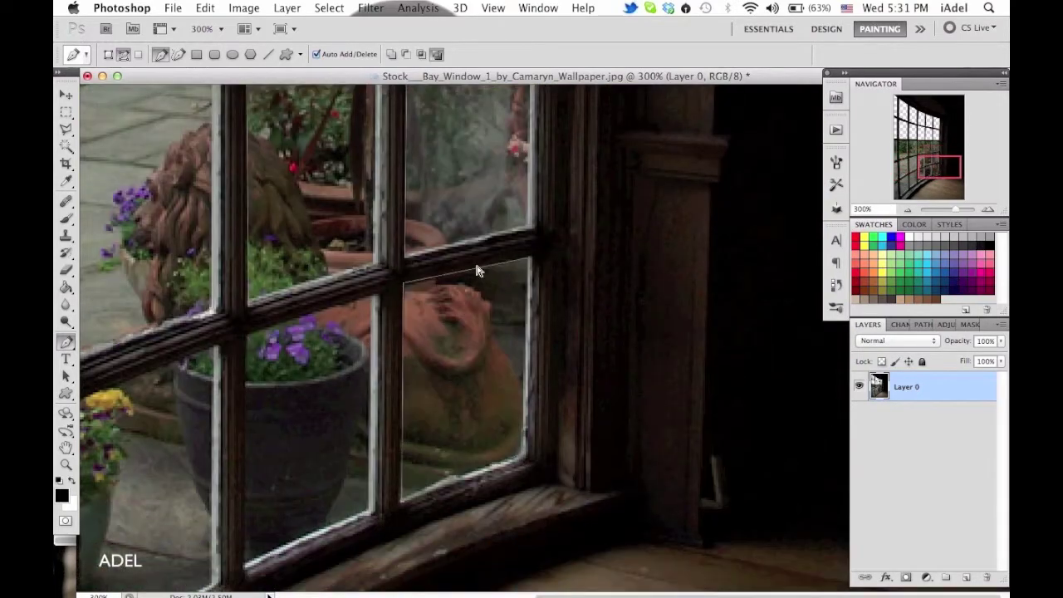
pyautogui.moveTo(938, 168); pyautogui.dragTo(924, 174)
pyautogui.hscroll(-5, 358, 285)
pyautogui.scroll(-3, 576, 426)
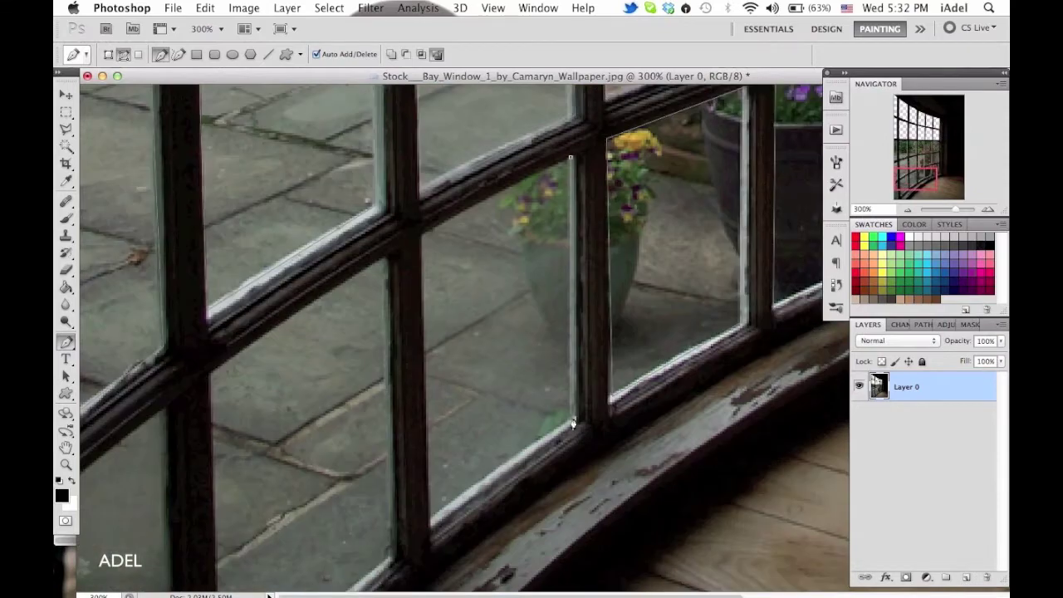
pyautogui.scroll(-3, 408, 332)
pyautogui.scroll(-3, 382, 465)
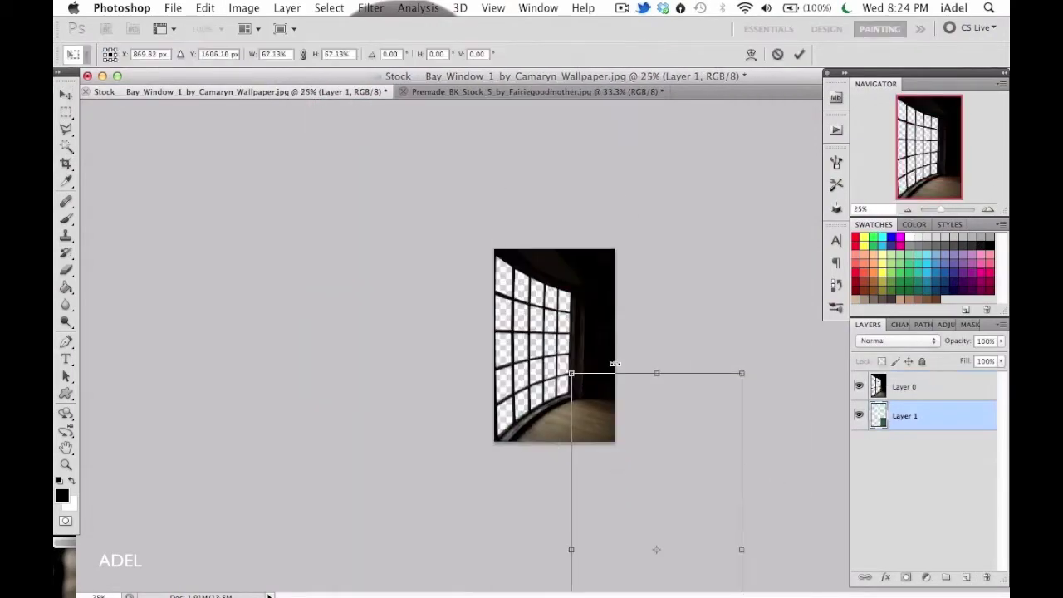
# Scale and reposition the castle layer so it fills the window panes.
pyautogui.moveTo(569, 368); pyautogui.dragTo(481, 219)
pyautogui.moveTo(540, 324); pyautogui.dragTo(551, 335)
pyautogui.press('super+plus')
pyautogui.press('super+minus')
pyautogui.moveTo(434, 163)
pyautogui.mouseDown()
pyautogui.moveTo(424, 148)
pyautogui.moveTo(467, 179)
pyautogui.moveTo(417, 140)
pyautogui.mouseUp()
pyautogui.press('Return')
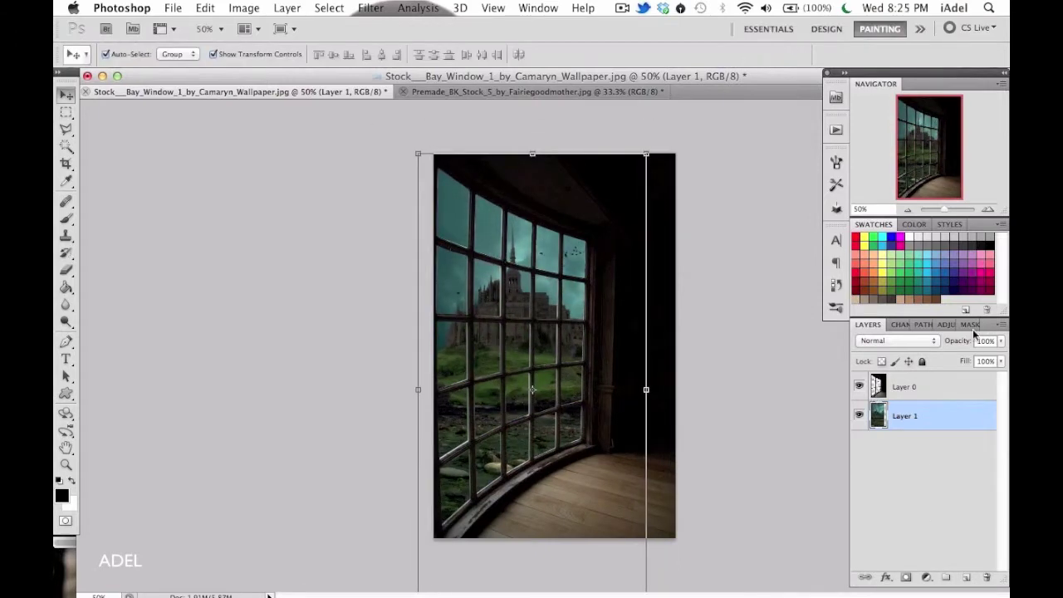
# Add a Gradient Map adjustment layer and open its gradient editor.
pyautogui.click(947, 324)
pyautogui.click(914, 432)
pyautogui.click(955, 375)
# Set the gradient map's dark stop to bright cyan.
pyautogui.click(673, 529)
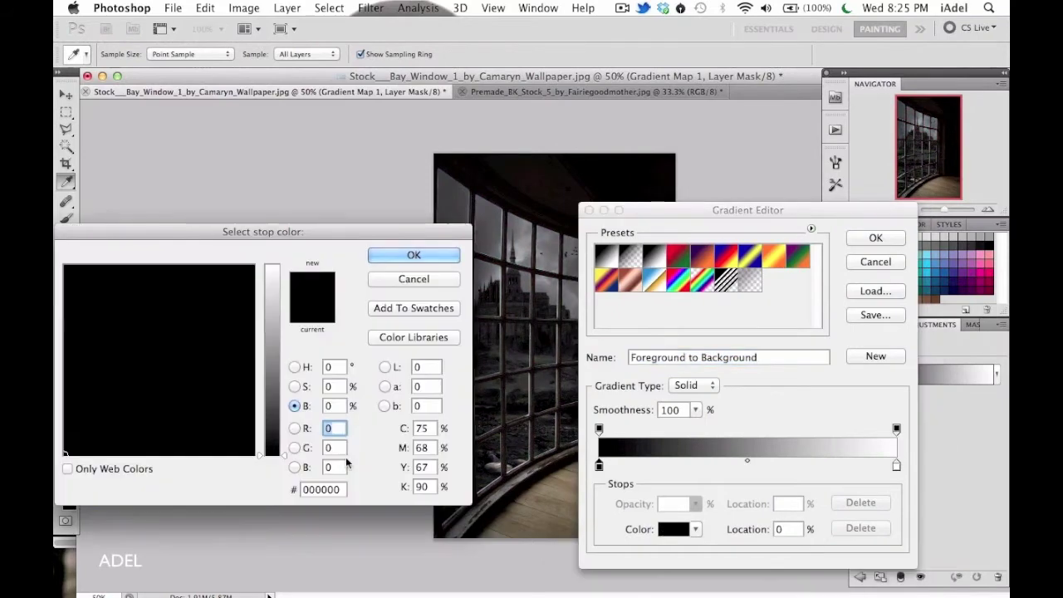
pyautogui.moveTo(272, 455); pyautogui.dragTo(272, 266)
pyautogui.click(167, 266)
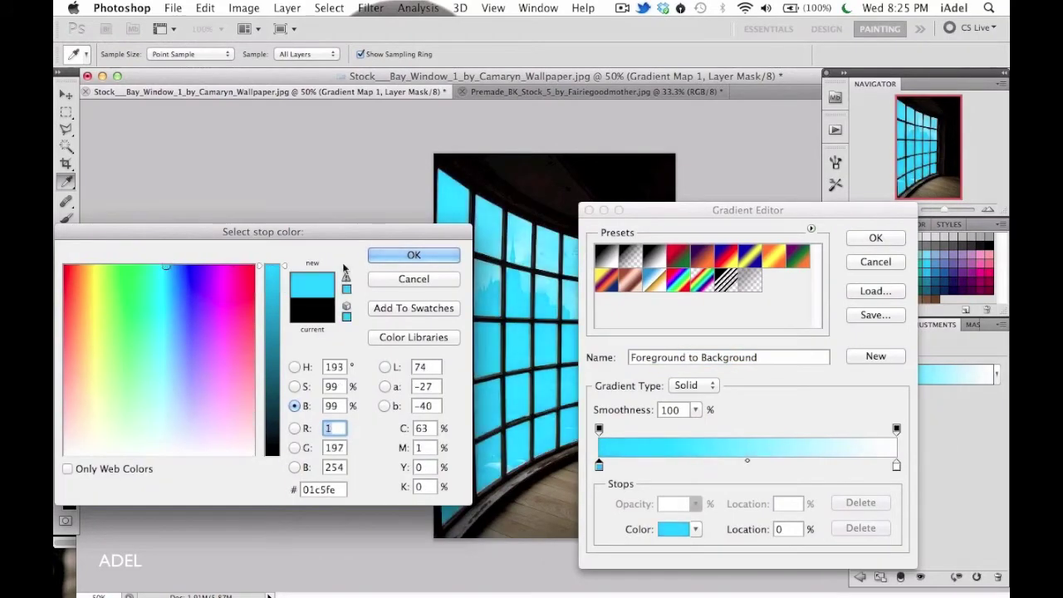
pyautogui.press('Return')
pyautogui.click(875, 238)
# Set the gradient map to Multiply and reselect the window Layer 0.
pyautogui.click(893, 341)
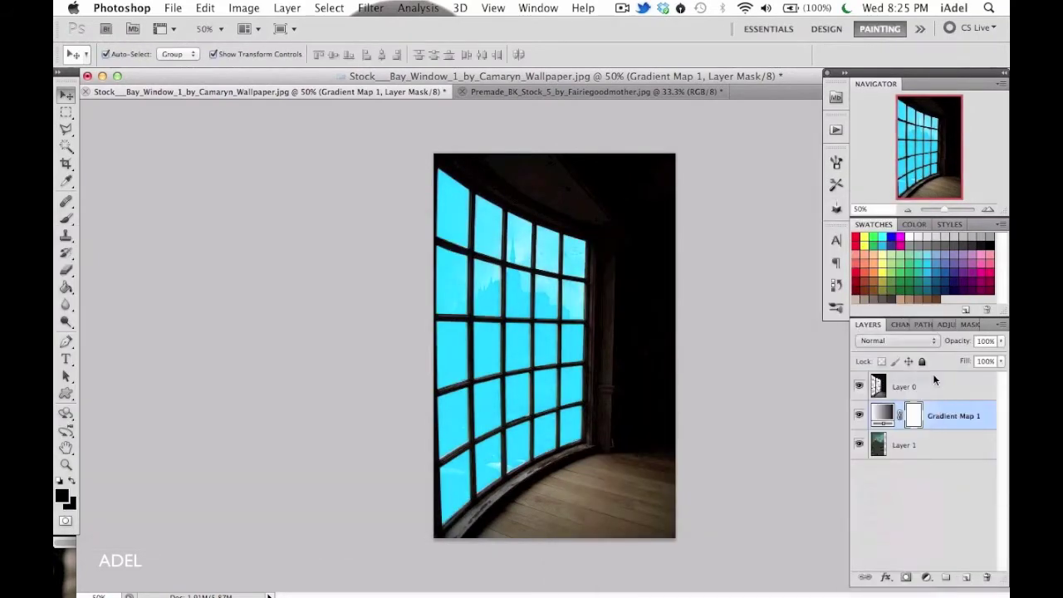
pyautogui.click(891, 379)
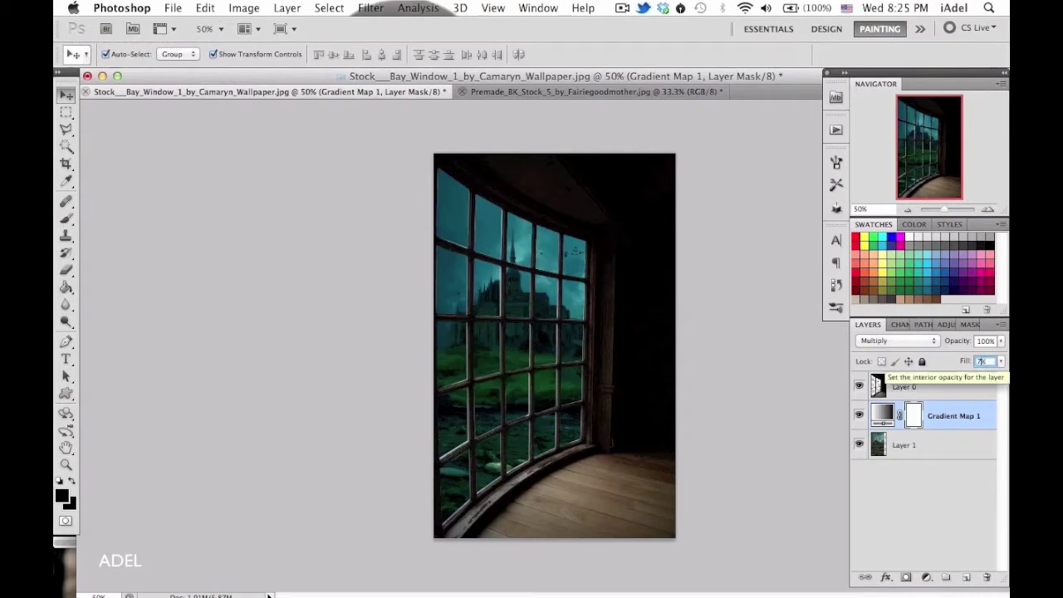
pyautogui.click(967, 478)
pyautogui.click(988, 209)
pyautogui.click(910, 387)
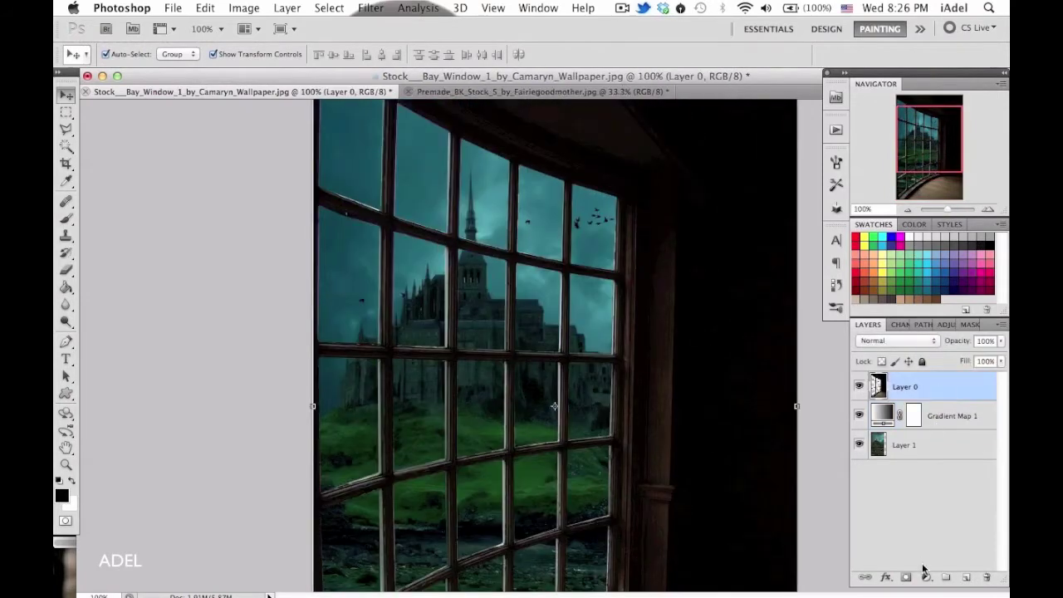
pyautogui.click(947, 324)
# Add Gradient Map 2 with stops 14265f and a2c5e3.
pyautogui.click(922, 369)
pyautogui.click(893, 380)
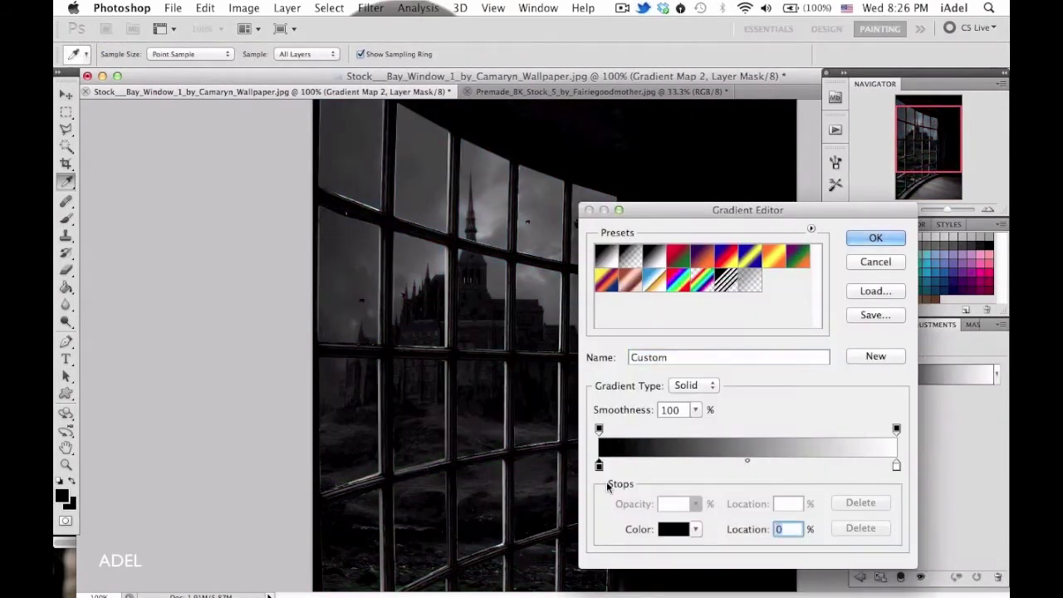
pyautogui.doubleClick(599, 465)
pyautogui.write('14265f')
pyautogui.press('Return')
pyautogui.doubleClick(896, 465)
pyautogui.write('a2c5e3')
pyautogui.press('Return')
pyautogui.press('Return')
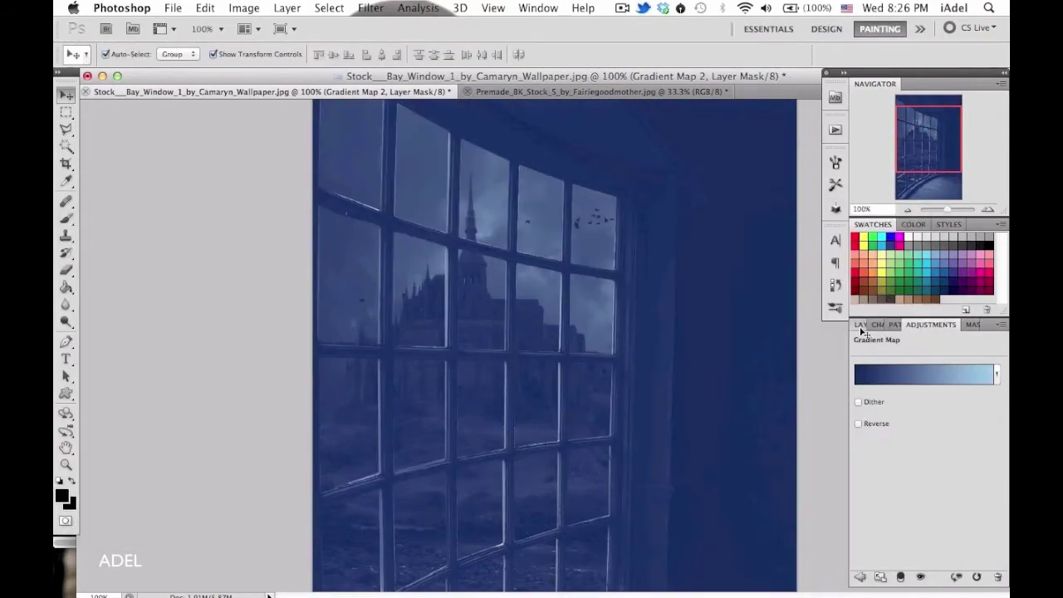
# Set Gradient Map 2 to Multiply with 70% fill.
pyautogui.click(897, 341)
pyautogui.click(884, 379)
pyautogui.write('70')
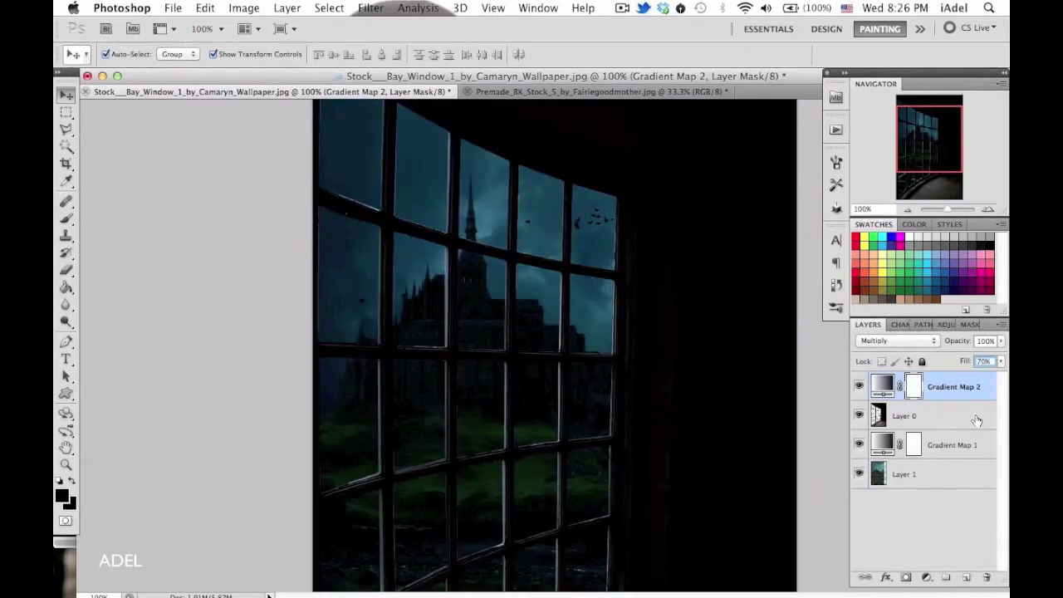
pyautogui.click(973, 386)
pyautogui.moveTo(912, 153); pyautogui.dragTo(927, 156)
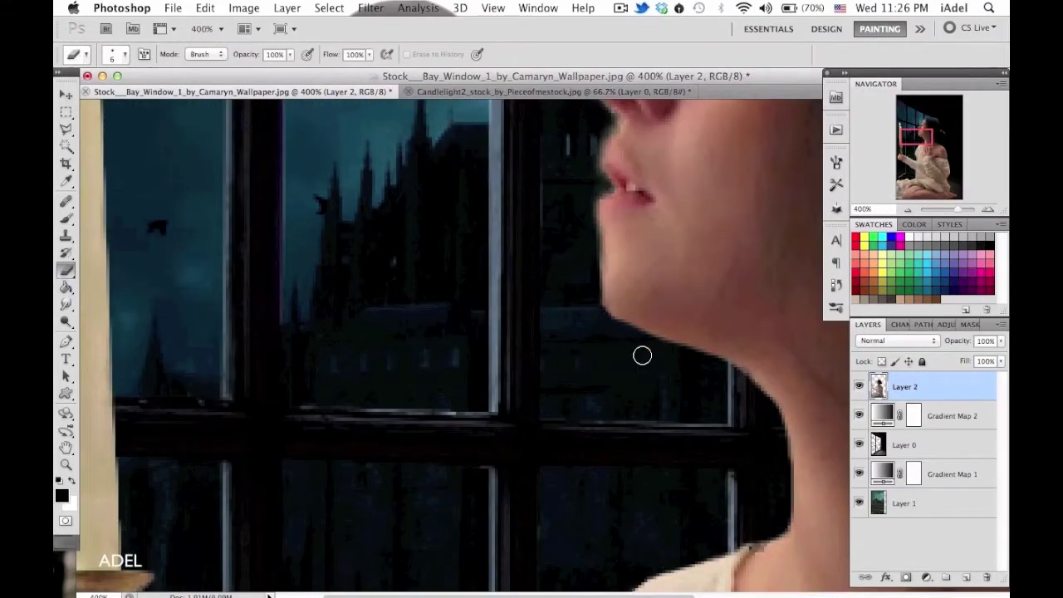
# Erase the fringe pixels around the woman's profile and lips.
pyautogui.scroll(-4, 582, 305)
pyautogui.scroll(3, 506, 311)
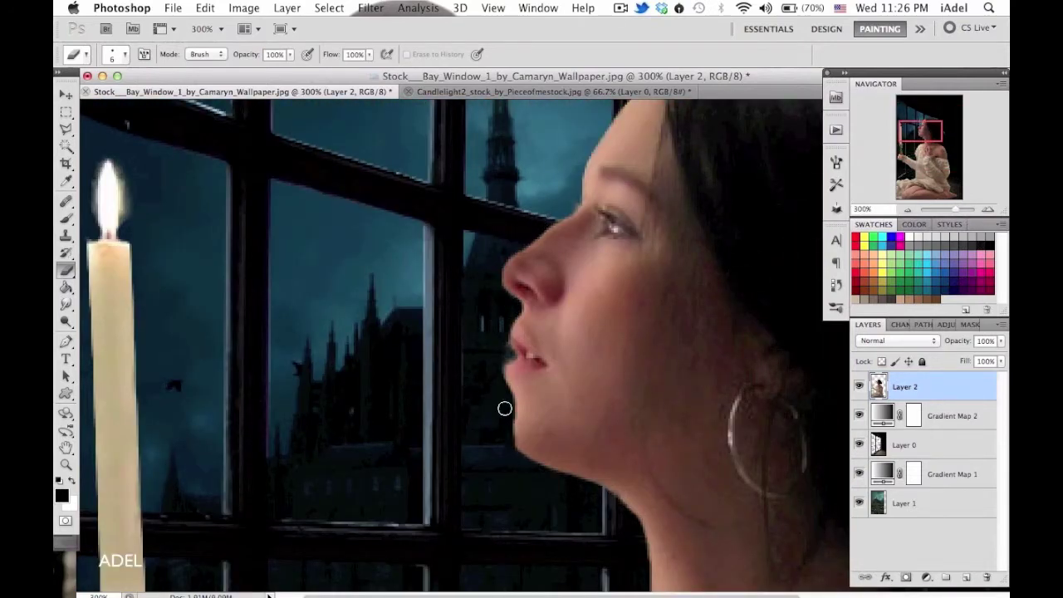
pyautogui.press('m')
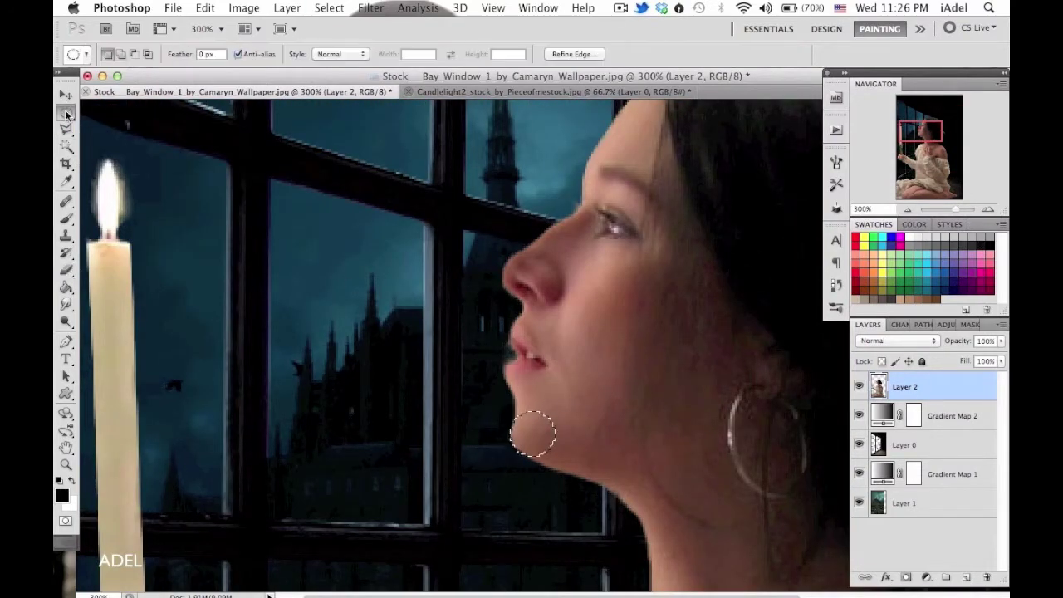
pyautogui.press('e')
pyautogui.scroll(-1, 90, 222)
pyautogui.scroll(4, 260, 411)
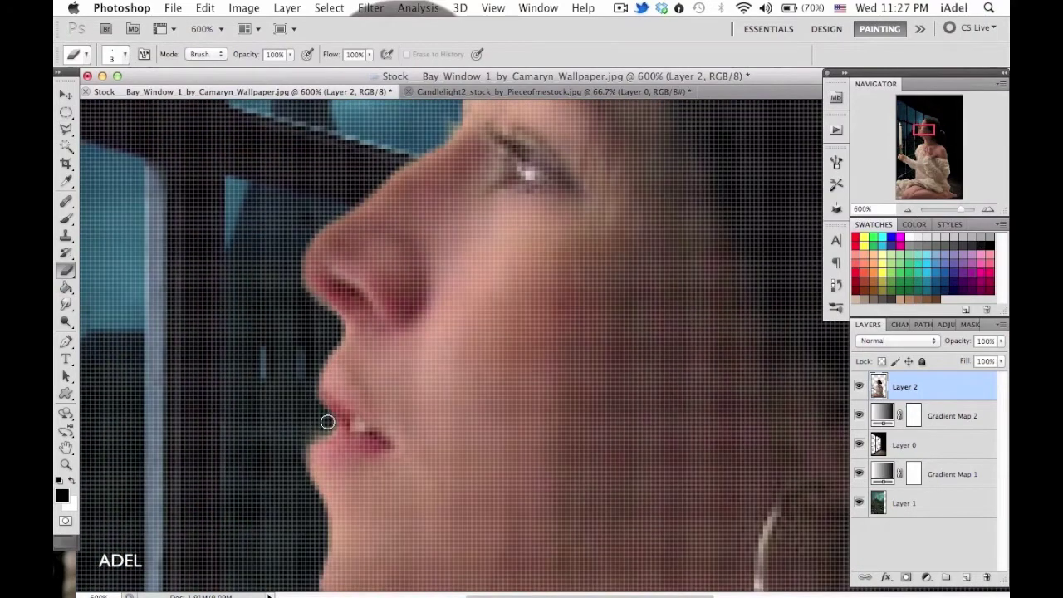
pyautogui.scroll(-5, 328, 422)
pyautogui.scroll(-1, 328, 422)
pyautogui.scroll(-1, 327, 422)
# Move the woman to the right within the window with Free Transform.
pyautogui.hotkey('ctrl', 't')
pyautogui.moveTo(602, 338); pyautogui.dragTo(644, 339)
pyautogui.press('Return')
pyautogui.click(986, 210)
pyautogui.moveTo(947, 210)
pyautogui.mouseDown()
pyautogui.moveTo(968, 210)
pyautogui.moveTo(914, 211)
pyautogui.moveTo(948, 203)
pyautogui.mouseUp()
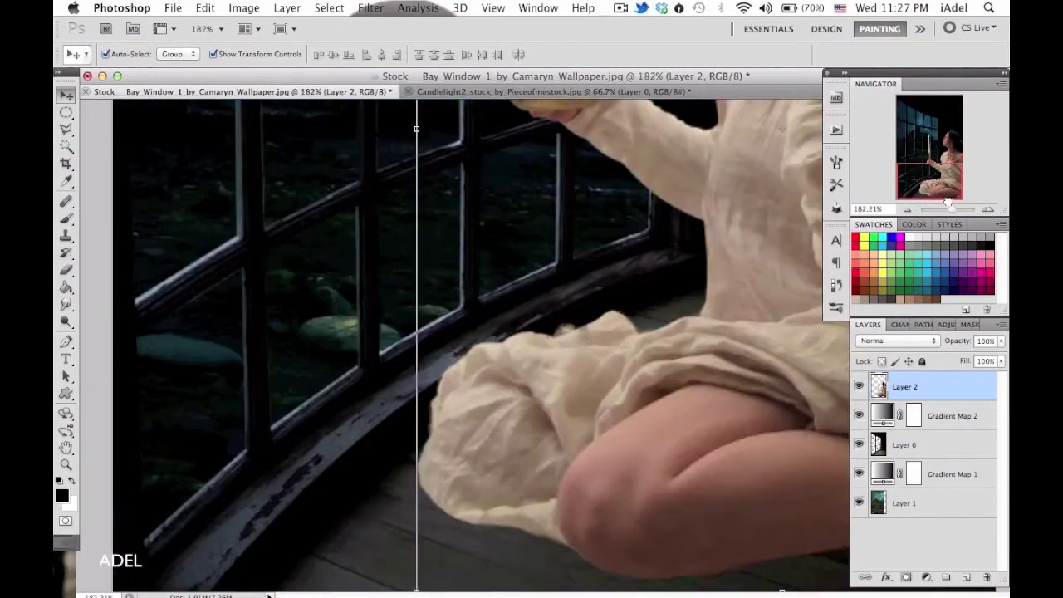
# Add a new shadow layer beneath the woman and apply Gaussian Blur.
pyautogui.keyDown('ctrl'); pyautogui.click(966, 576); pyautogui.keyUp('ctrl')
pyautogui.press('b')
pyautogui.click(370, 7)
pyautogui.click(548, 234)
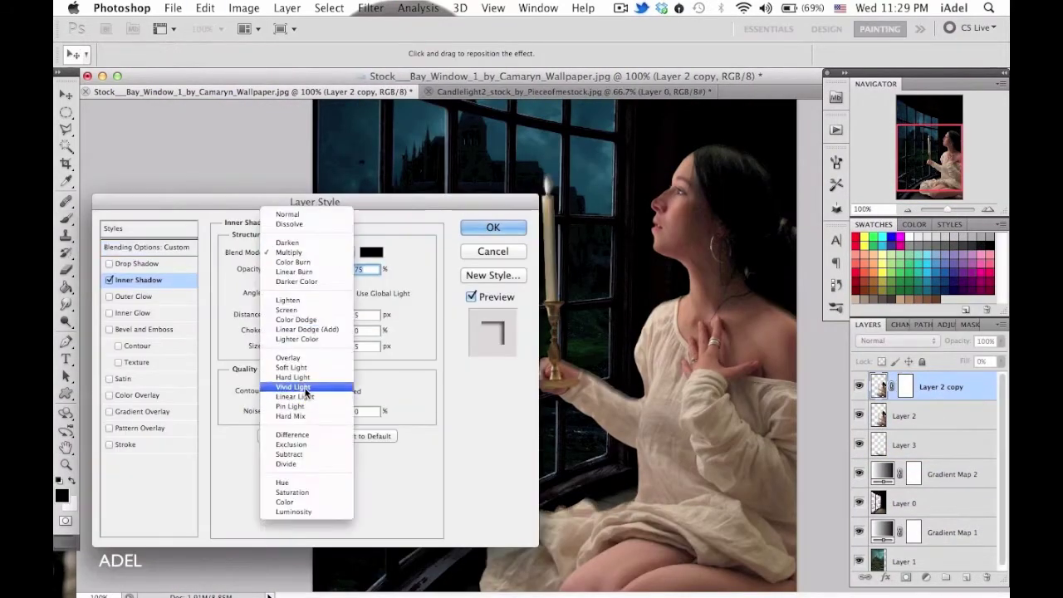
# Give Layer 2 copy a warm tan Inner Shadow in Vivid Light mode.
pyautogui.click(306, 392)
pyautogui.click(366, 346)
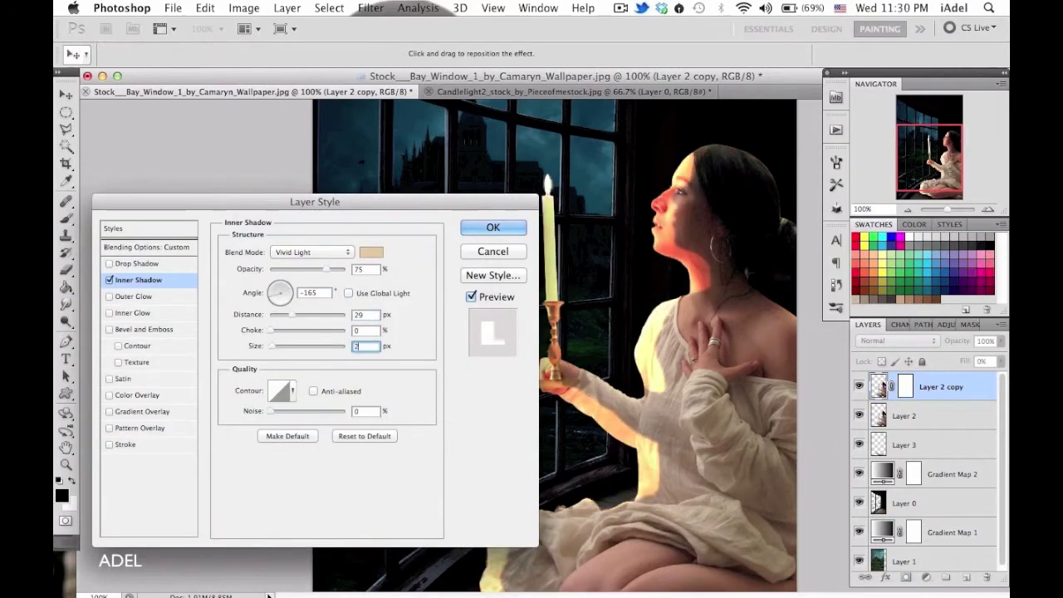
pyautogui.press('Return')
pyautogui.scroll(-2, 486, 403)
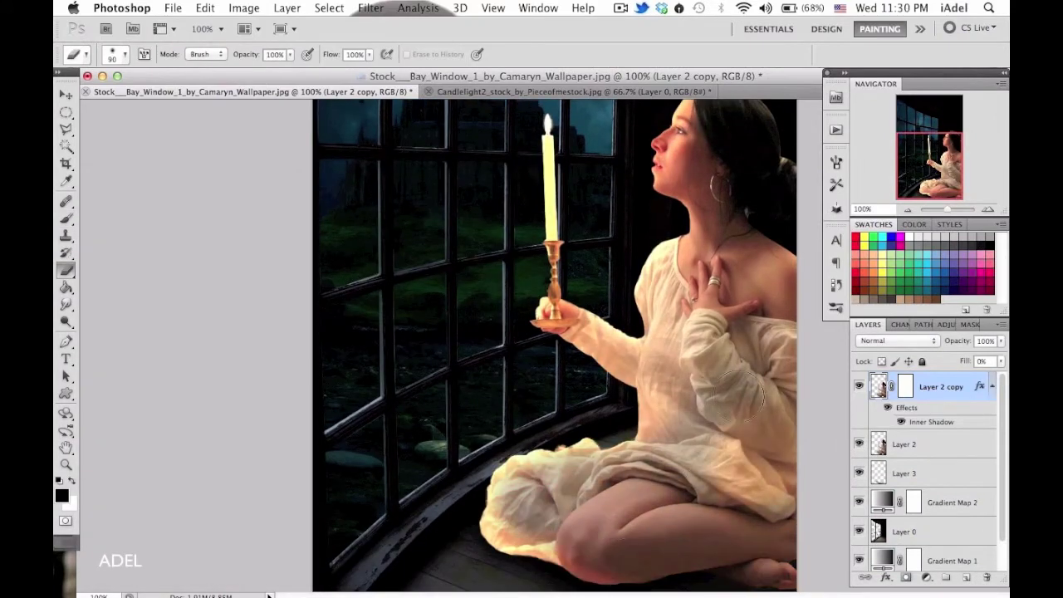
pyautogui.scroll(2, 582, 415)
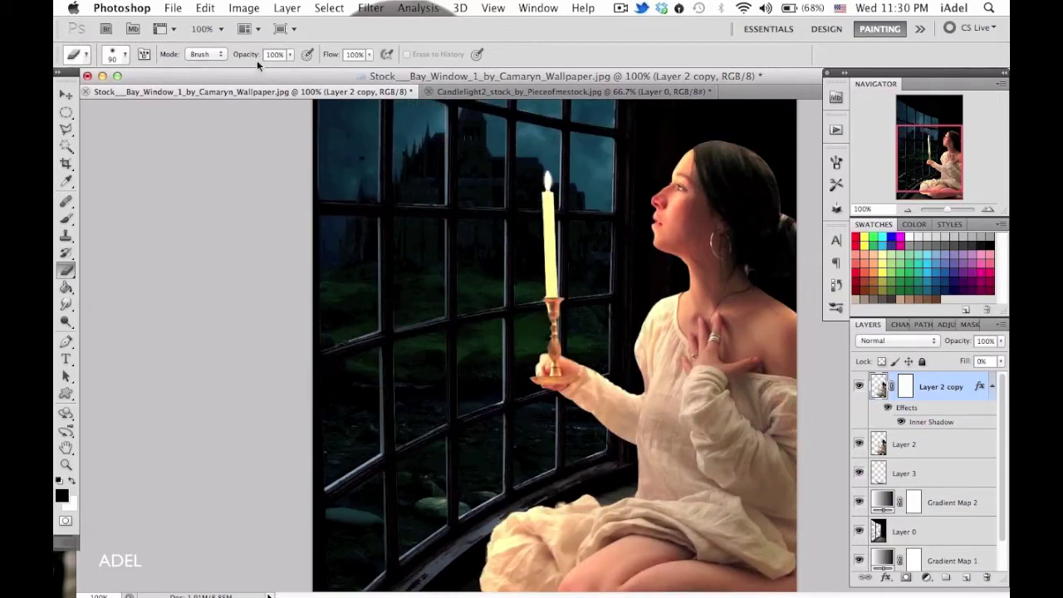
# Lower brush opacity to 50% and smudge the face on Layer 2.
pyautogui.press('5')
pyautogui.scroll(-2, 540, 415)
pyautogui.scroll(2, 575, 398)
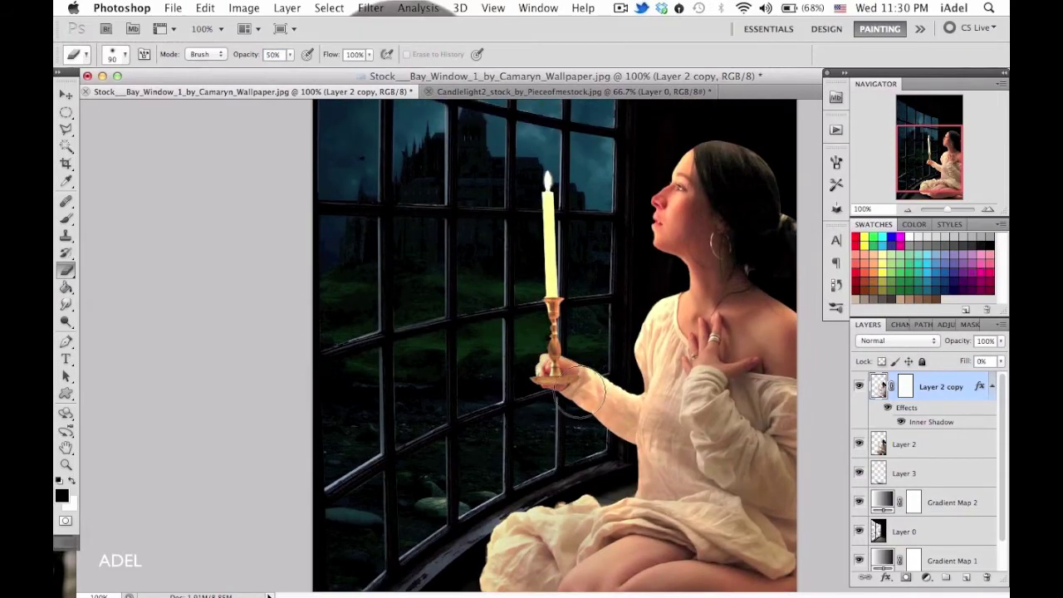
pyautogui.hotkey('alt', '[')
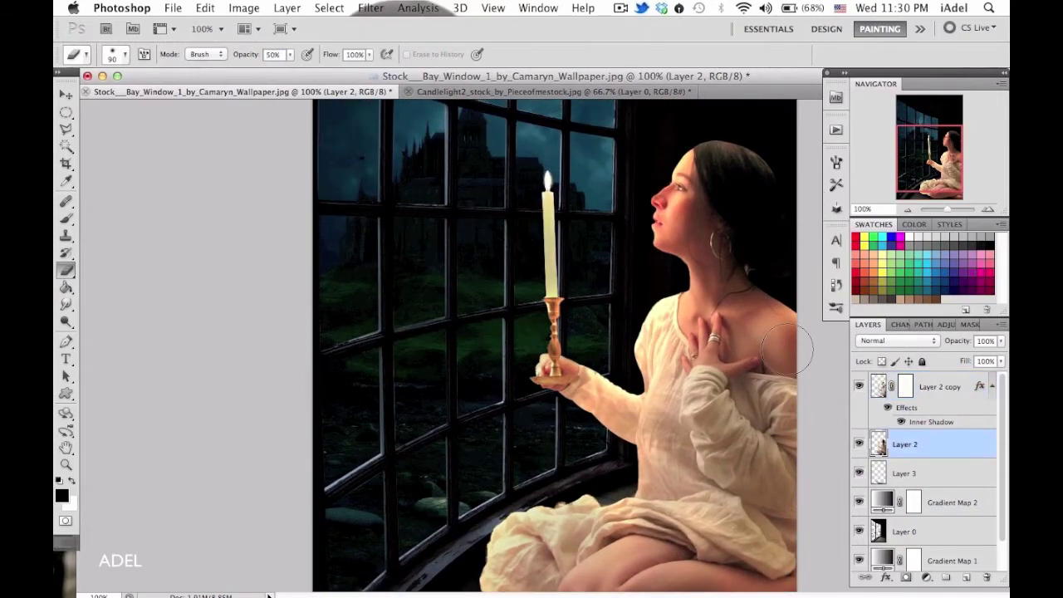
pyautogui.press('r')
pyautogui.scroll(3, 435, 235)
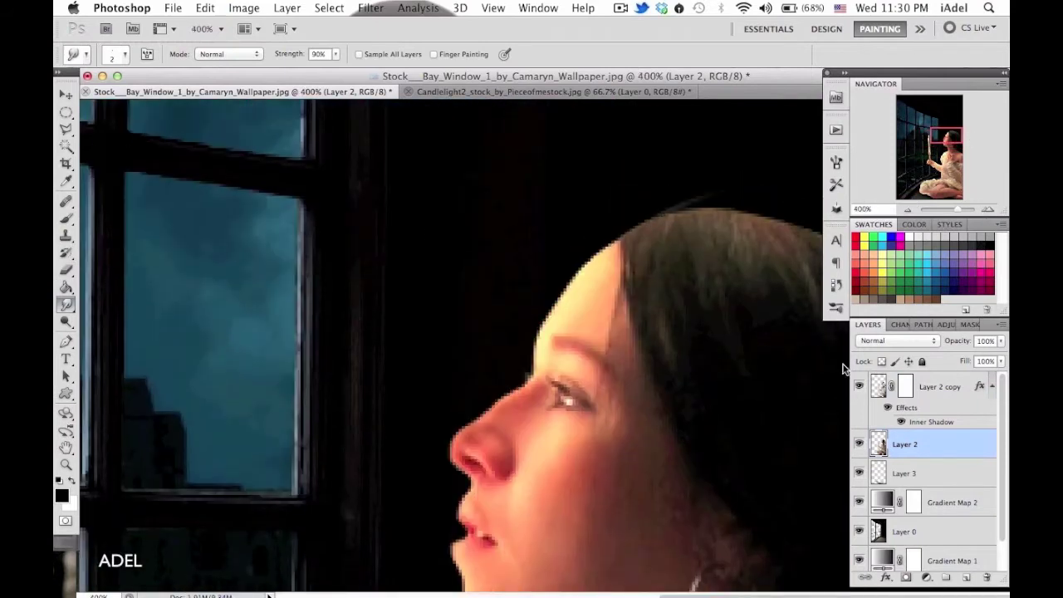
# Alternate between Layer 2 and Layer 2 copy while inspecting the woman's face.
pyautogui.click(887, 384)
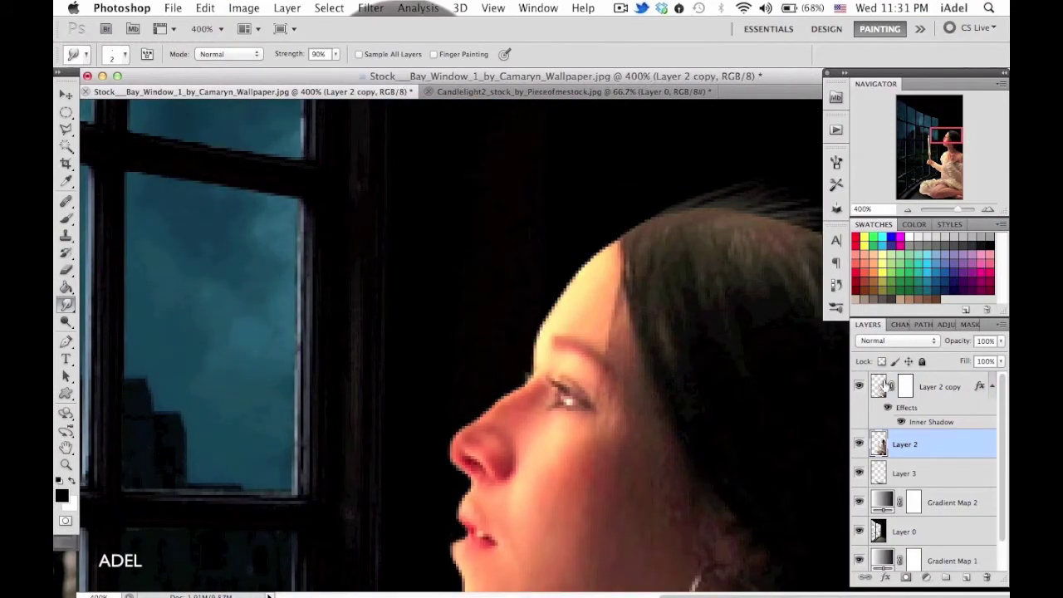
pyautogui.hotkey('alt', '[')
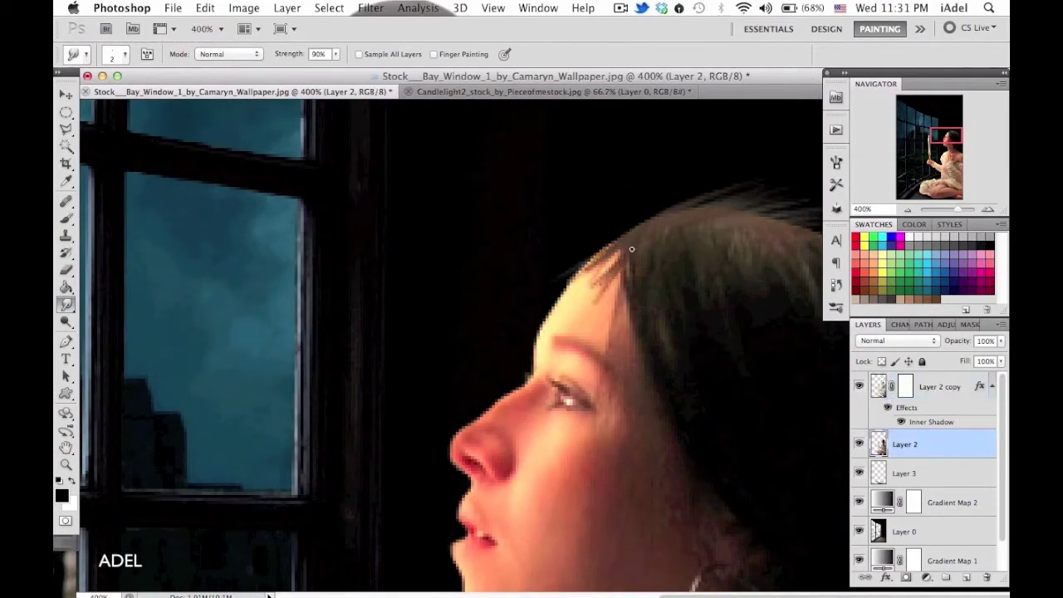
pyautogui.click(908, 209)
pyautogui.hotkey('alt', ']')
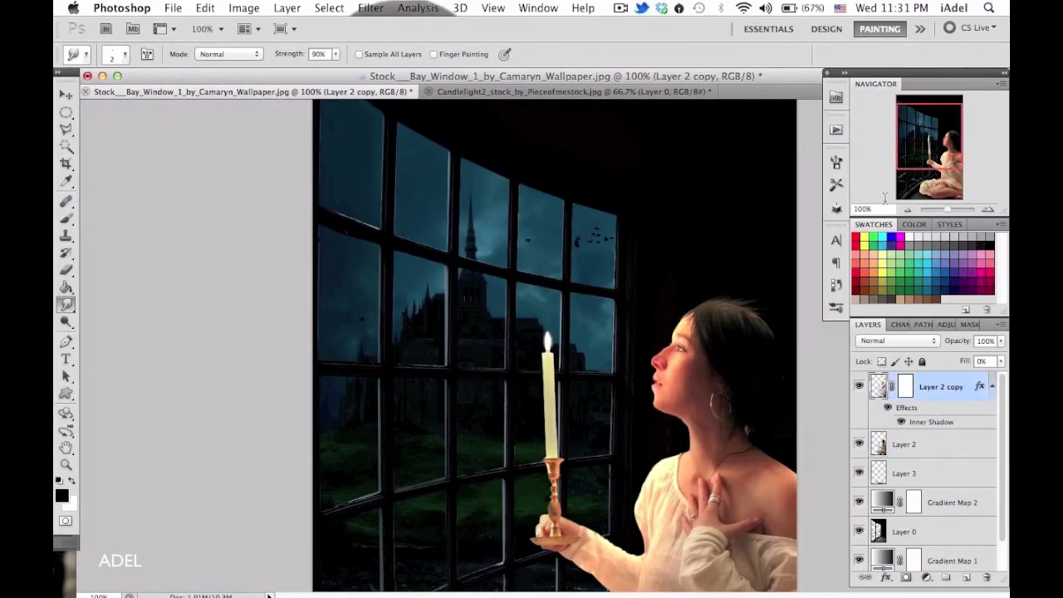
pyautogui.click(880, 442)
pyautogui.hotkey('ctrl', '+')
pyautogui.hotkey('ctrl', '+')
pyautogui.hotkey('ctrl', '+')
pyautogui.moveTo(931, 144); pyautogui.dragTo(947, 135)
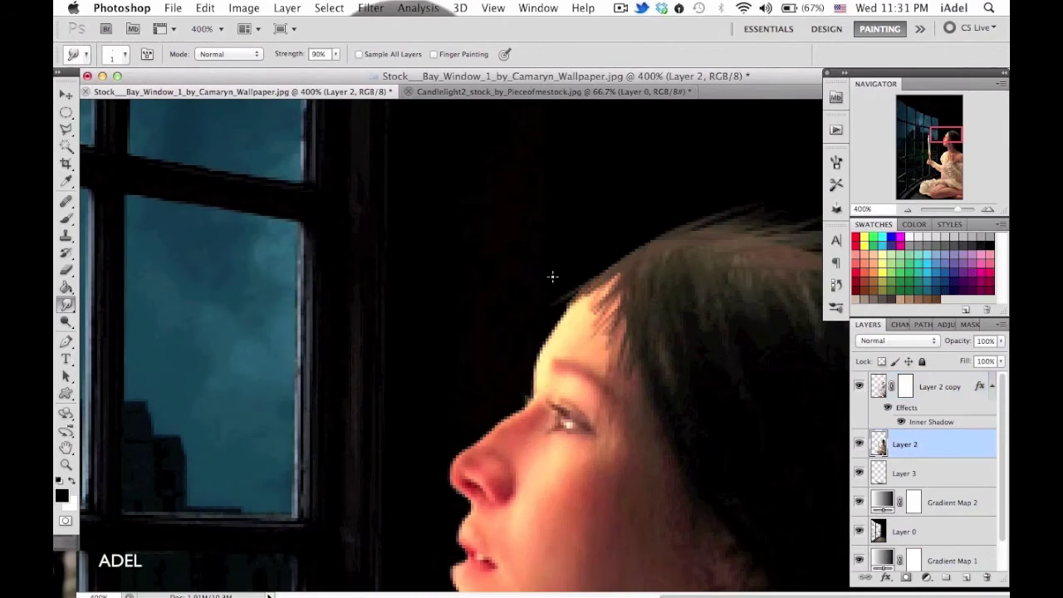
pyautogui.scroll(-3, 666, 314)
pyautogui.hotkey('ctrl', '1')
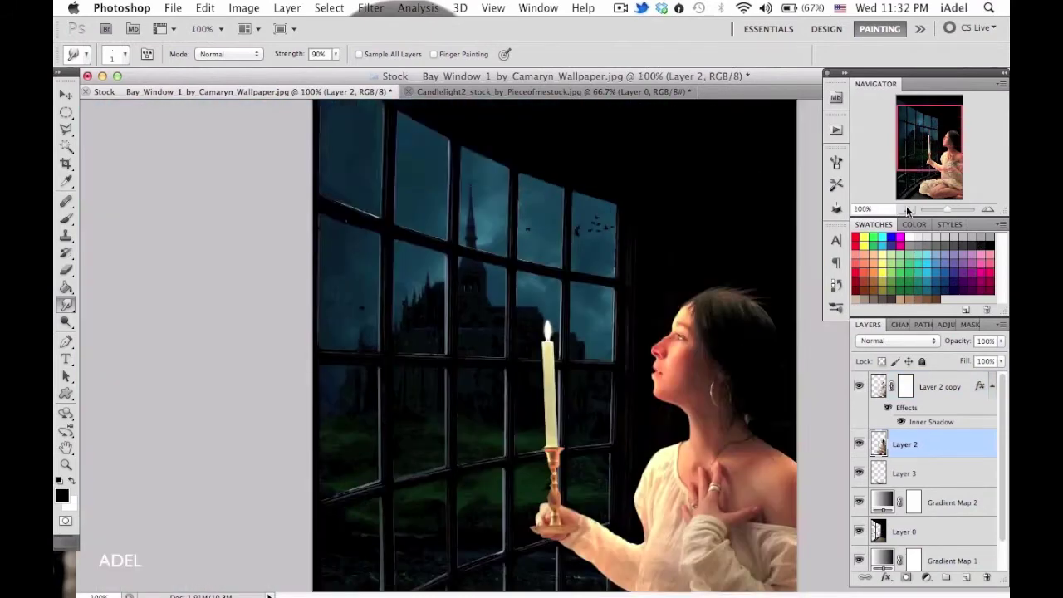
pyautogui.scroll(-5, 556, 333)
# Add Layer 4 clipped above Layer 2 copy, with tan foreground and a 600 brush.
pyautogui.click(920, 386)
pyautogui.hotkey('ctrl', 'shift', 'alt', 'n')
pyautogui.hotkey('ctrl', 'alt', 'g')
pyautogui.click(62, 496)
pyautogui.click(413, 254)
pyautogui.click(66, 218)
pyautogui.press(']')
pyautogui.press(']')
pyautogui.press(']')
# Paint tan light over the woman on Layer 4 set to Soft Light.
pyautogui.click(897, 341)
pyautogui.click(879, 501)
pyautogui.click(491, 400)
pyautogui.scroll(3, 491, 401)
# Add a blue Gradient Map clipped to the woman.
pyautogui.click(930, 324)
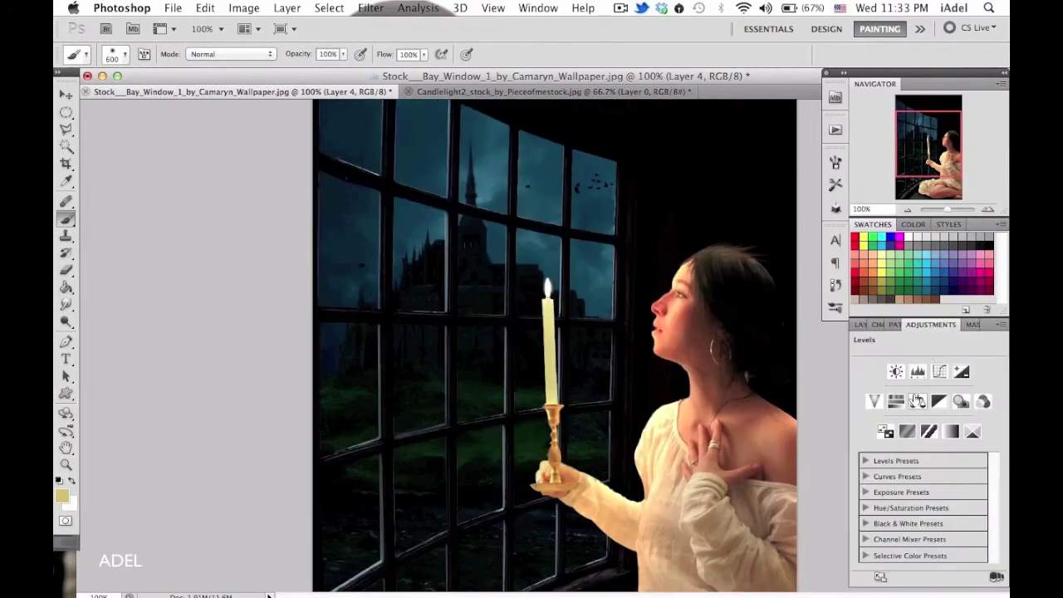
pyautogui.click(1000, 435)
pyautogui.click(923, 373)
pyautogui.click(416, 254)
pyautogui.click(871, 254)
pyautogui.click(860, 324)
pyautogui.hotkey('ctrl', 'alt', 'g')
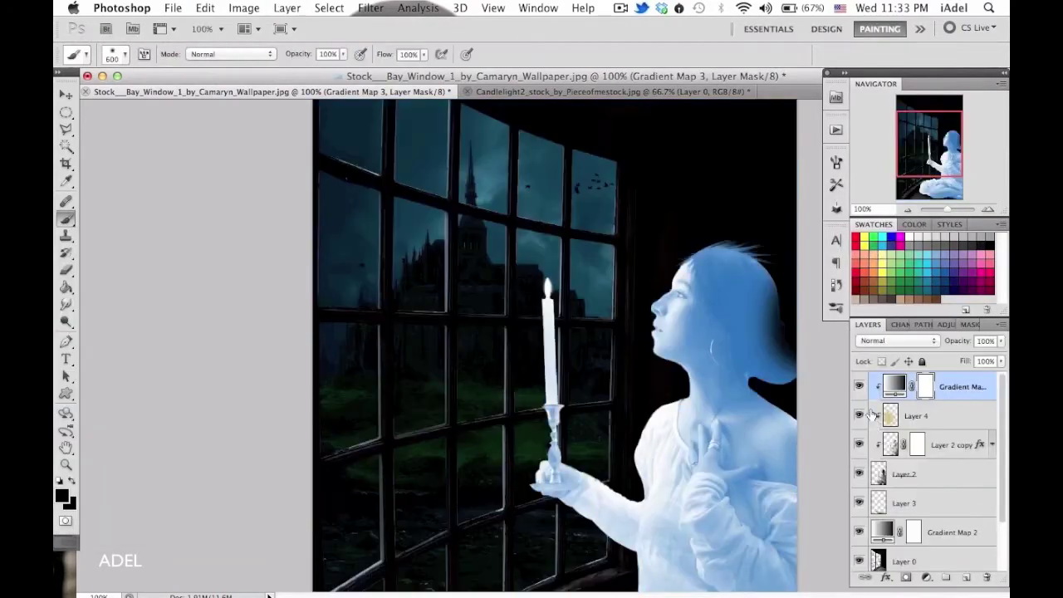
# Add a Color Balance adjustment with midtones -27, 6, 31.
pyautogui.scroll(-2, 555, 345)
pyautogui.click(931, 324)
pyautogui.click(860, 579)
pyautogui.click(897, 364)
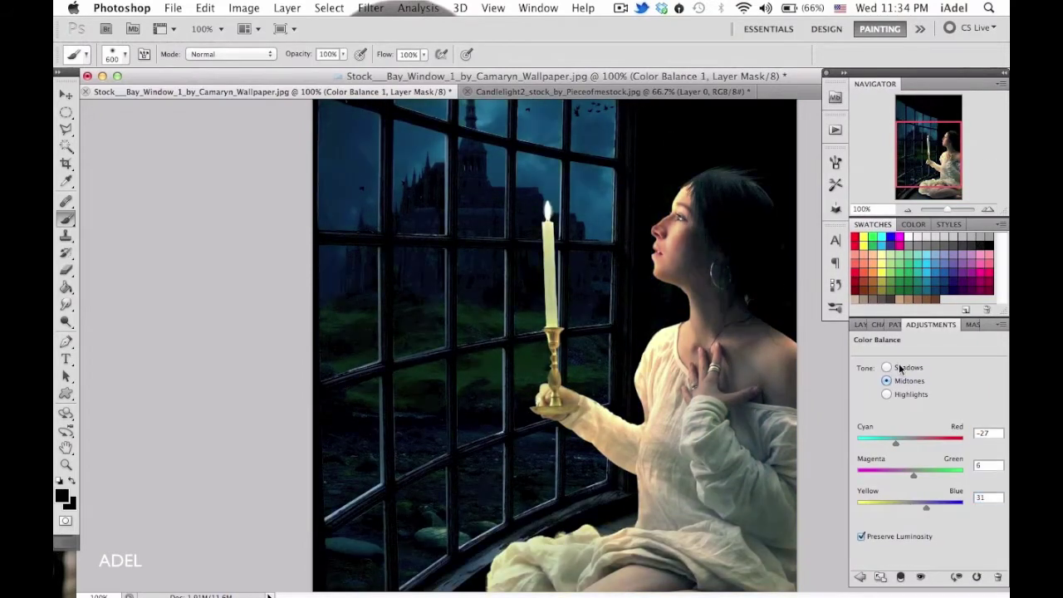
pyautogui.click(860, 324)
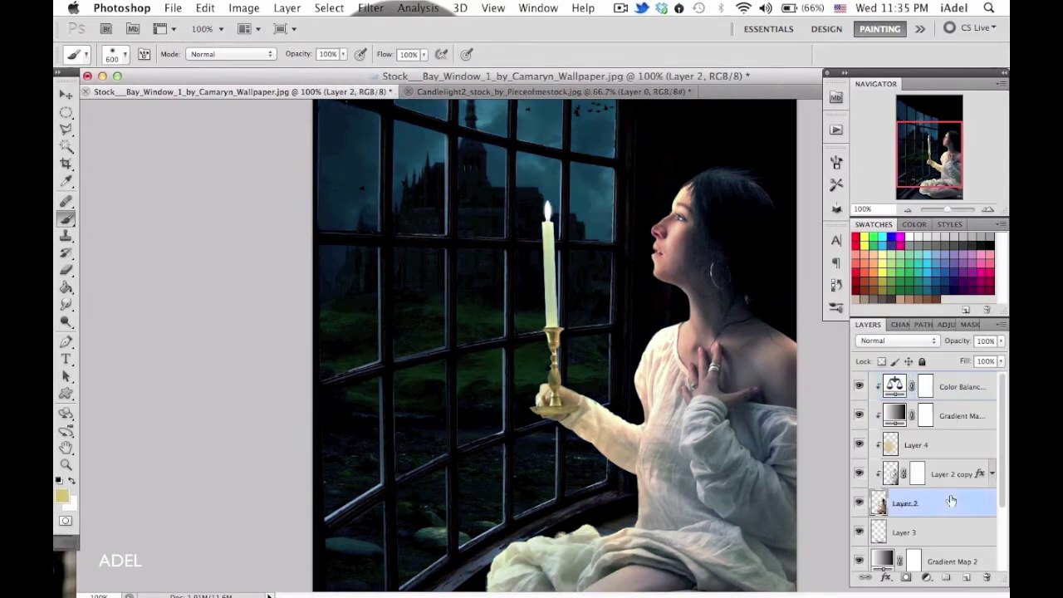
# Apply Levels to Layer 2 with black input 20 and midtones 1.45.
pyautogui.click(905, 502)
pyautogui.hotkey('ctrl', 'l')
pyautogui.moveTo(121, 363); pyautogui.dragTo(134, 363)
pyautogui.moveTo(221, 363)
pyautogui.mouseDown()
pyautogui.moveTo(202, 366)
pyautogui.moveTo(223, 360)
pyautogui.mouseUp()
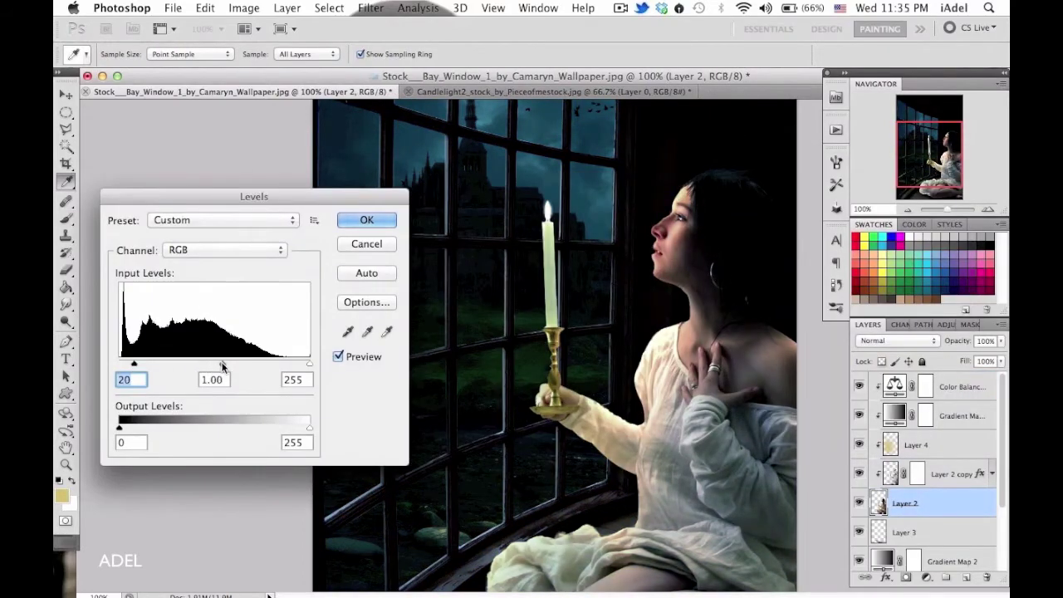
pyautogui.click(366, 219)
# Add Layer 5 in Multiply mode at 60% fill.
pyautogui.hotkey('ctrl', 'shift', 'alt', 'n')
pyautogui.hotkey('ctrl', '-')
pyautogui.press('b')
pyautogui.press('d')
pyautogui.click(898, 340)
pyautogui.click(897, 377)
pyautogui.click(985, 361)
pyautogui.write('60')
pyautogui.hotkey('ctrl', '+')
# Add Layer 6 in Color Dodge with a tan paint colour for the flame glow.
pyautogui.hotkey('ctrl', 'shift', 'alt', 'n')
pyautogui.click(62, 496)
pyautogui.click(413, 254)
pyautogui.click(897, 340)
pyautogui.click(897, 453)
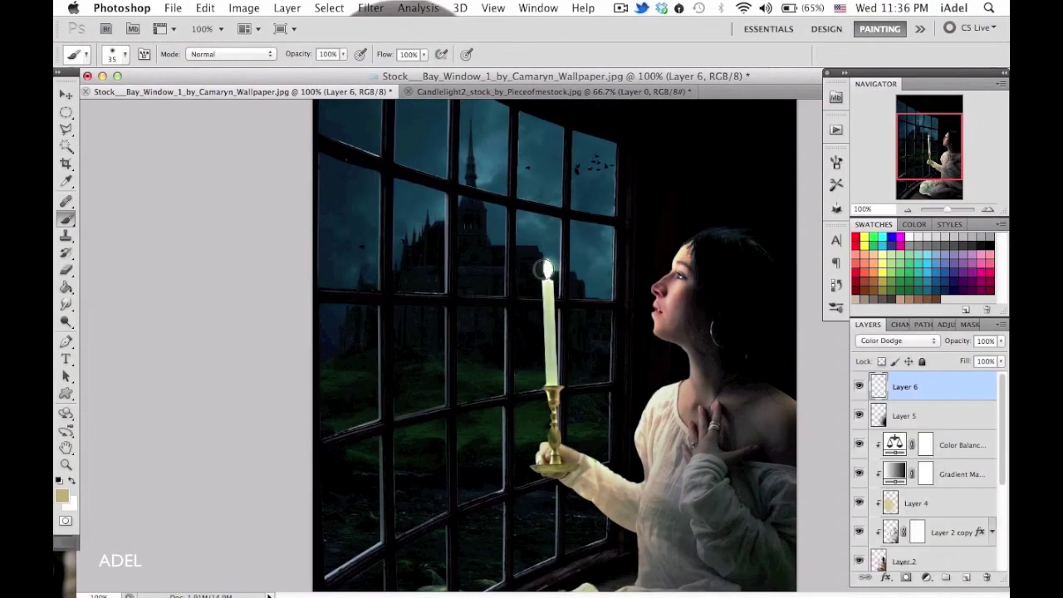
pyautogui.click(371, 8)
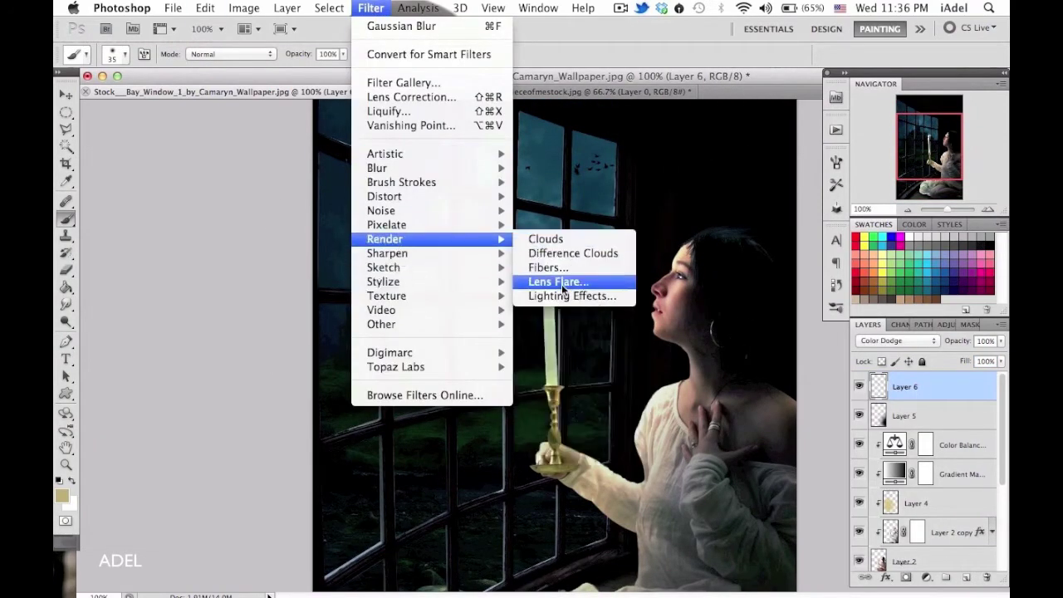
# Create a new Layer 7 and fill it with solid black.
pyautogui.click(558, 279)
pyautogui.click(584, 169)
pyautogui.hotkey('ctrl', 'shift', 'alt', 'n')
pyautogui.press('d')
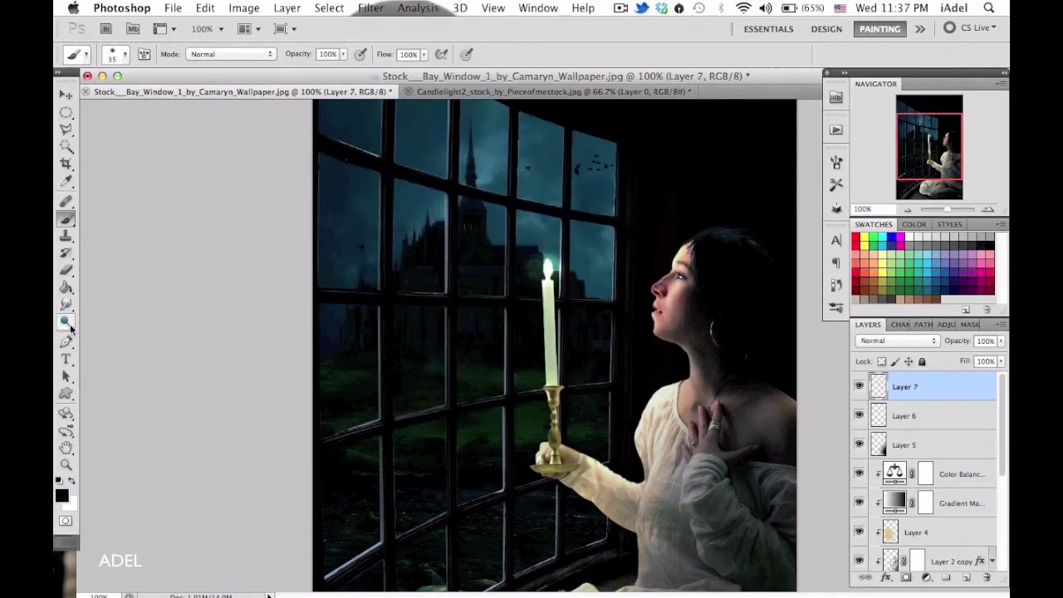
pyautogui.press('g')
pyautogui.click(471, 257)
# Render a Lens Flare on Layer 7 and set its blend mode to Screen.
pyautogui.click(371, 7)
pyautogui.click(559, 279)
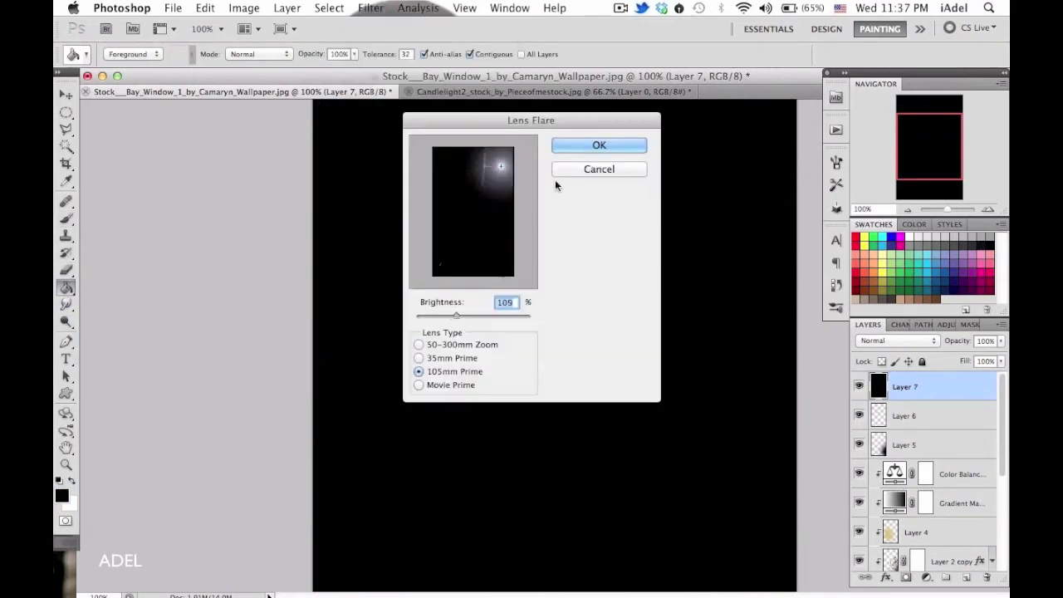
pyautogui.click(599, 145)
pyautogui.click(897, 340)
pyautogui.click(889, 384)
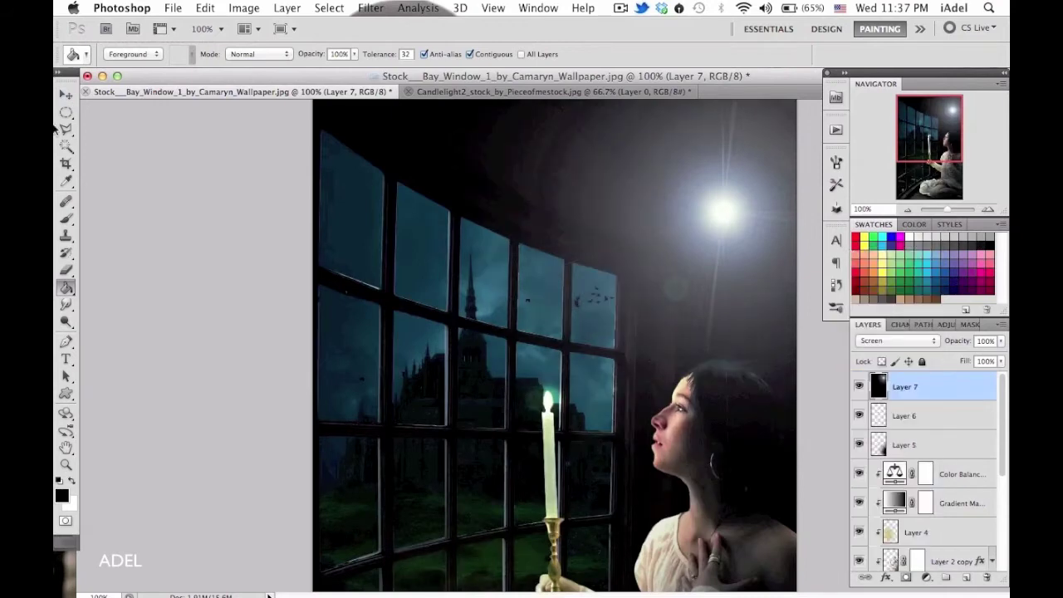
# Move the flare onto the candle flame and scale it to 45%, then pick the Eraser.
pyautogui.hotkey('ctrl', 't')
pyautogui.moveTo(722, 212); pyautogui.dragTo(541, 420)
pyautogui.moveTo(572, 380)
pyautogui.mouseDown()
pyautogui.moveTo(576, 348)
pyautogui.moveTo(689, 360)
pyautogui.mouseUp()
pyautogui.press('Return')
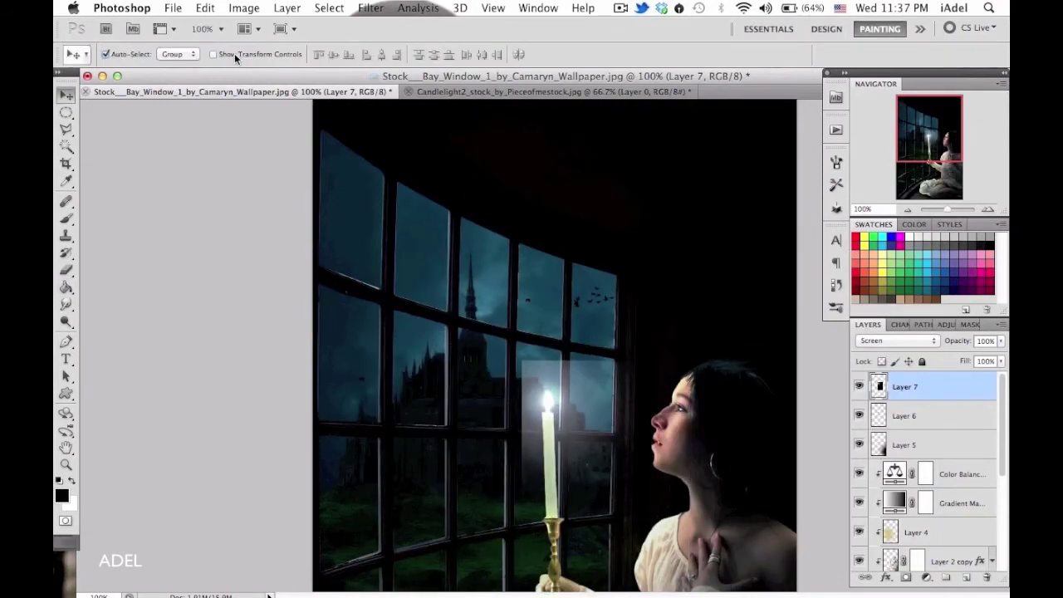
pyautogui.press('e')
pyautogui.scroll(-3, 593, 458)
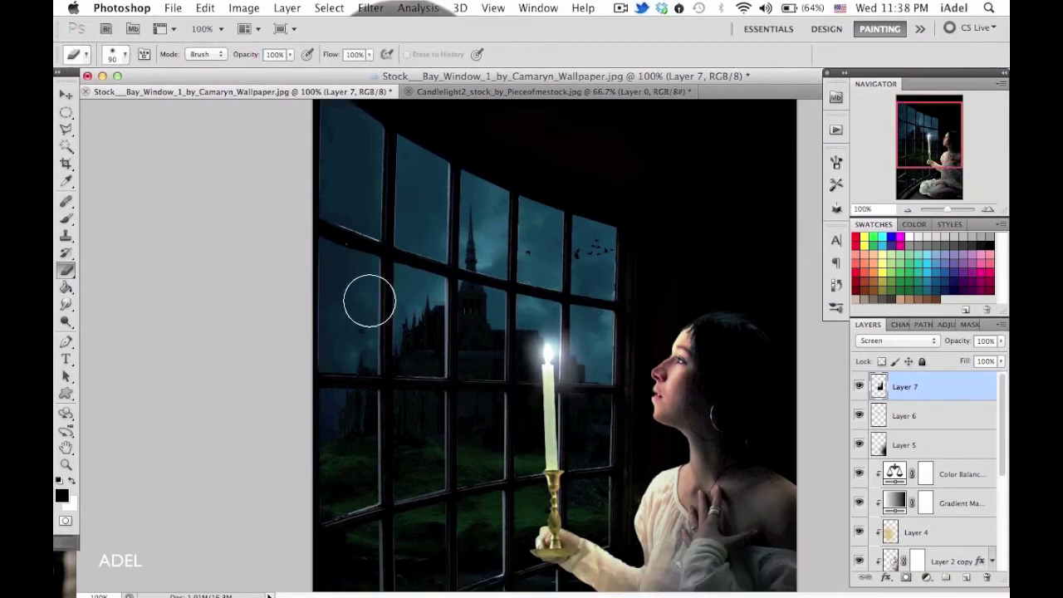
# Colorize the flare with Hue/Saturation: hue 33, saturation 46, lightness -21.
pyautogui.hotkey('ctrl', 'u')
pyautogui.click(939, 319)
pyautogui.moveTo(804, 300); pyautogui.dragTo(808, 299)
pyautogui.moveTo(766, 257); pyautogui.dragTo(799, 257)
pyautogui.moveTo(727, 214); pyautogui.dragTo(740, 213)
pyautogui.moveTo(791, 299); pyautogui.dragTo(788, 297)
pyautogui.press('Return')
# Pick the Brush on Layer 4 with a pale yellow paint colour.
pyautogui.press('b')
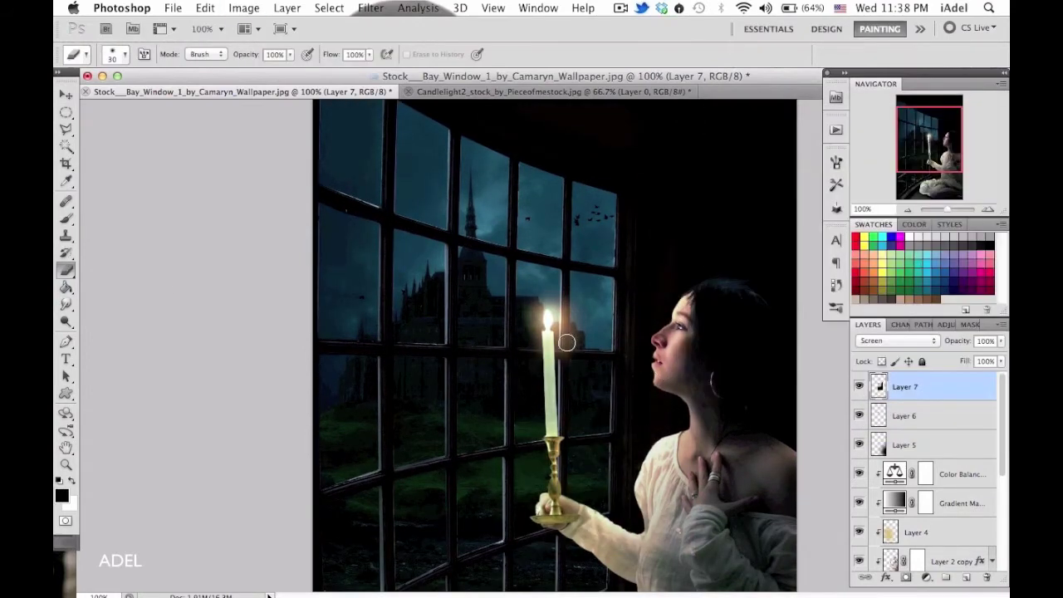
pyautogui.click(62, 496)
pyautogui.click(415, 254)
pyautogui.scroll(-2, 922, 466)
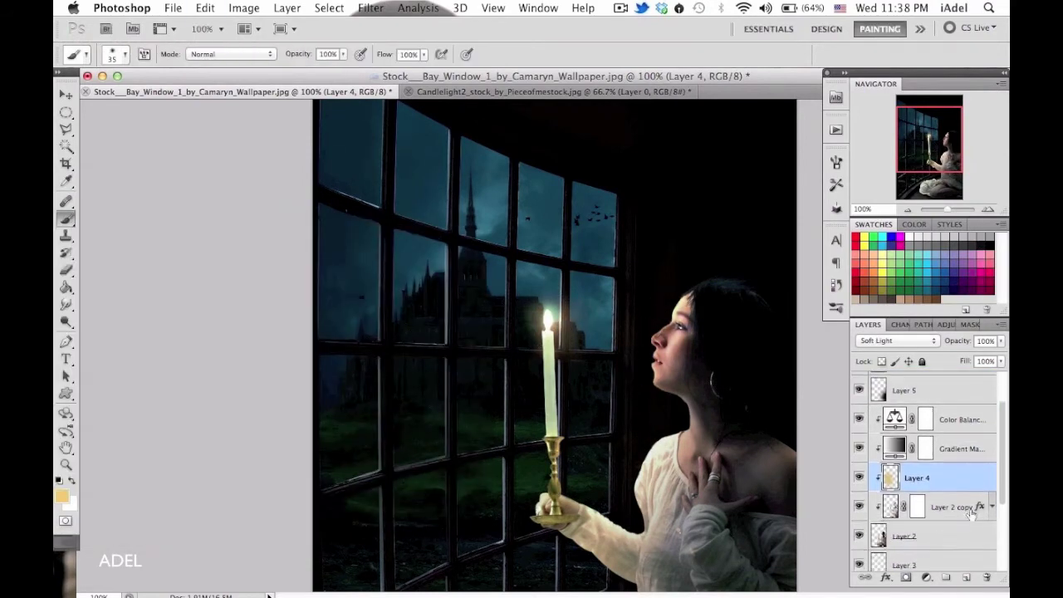
# Open and close the layer style settings of Layer 2 copy.
pyautogui.doubleClick(947, 508)
pyautogui.click(491, 228)
pyautogui.scroll(-1, 861, 433)
pyautogui.scroll(3, 861, 433)
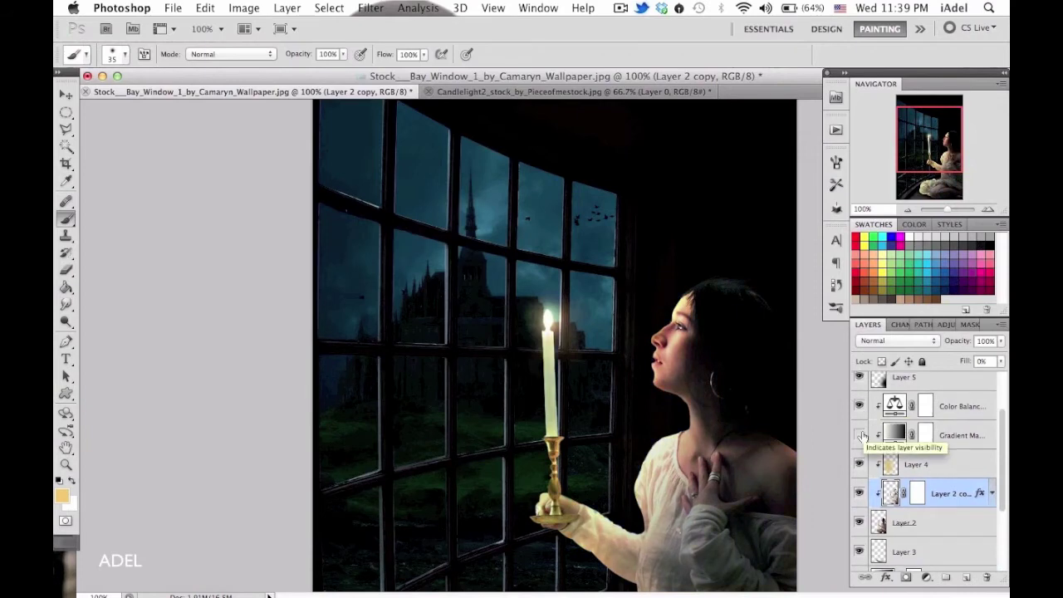
pyautogui.scroll(-1, 893, 442)
# Pick the Eraser, move between the Gradient Map mask and Layer 2, and set brush size 400.
pyautogui.press('e')
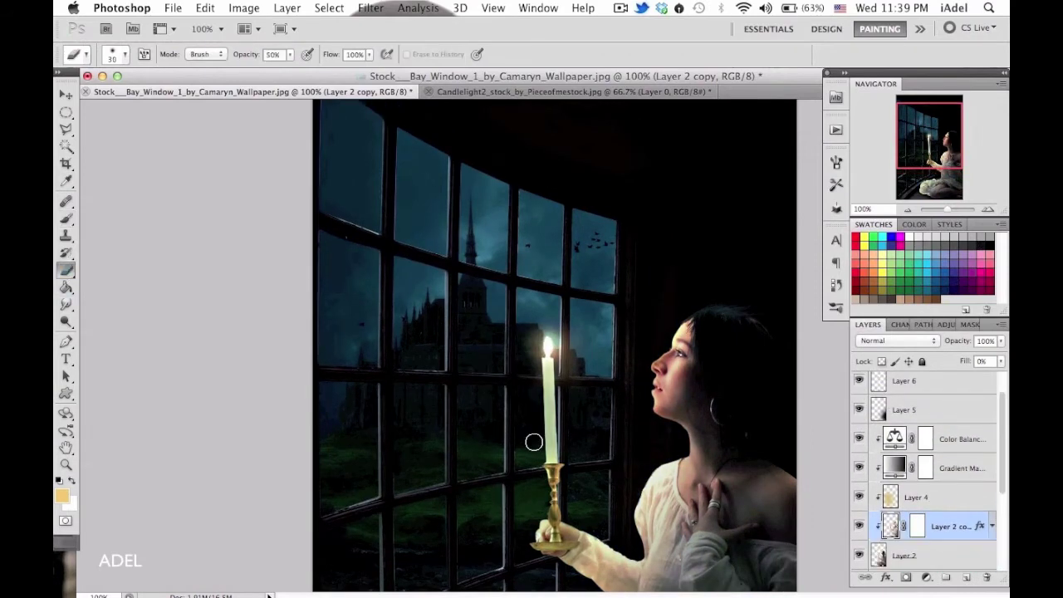
pyautogui.hotkey('alt', ']')
pyautogui.hotkey('alt', ']')
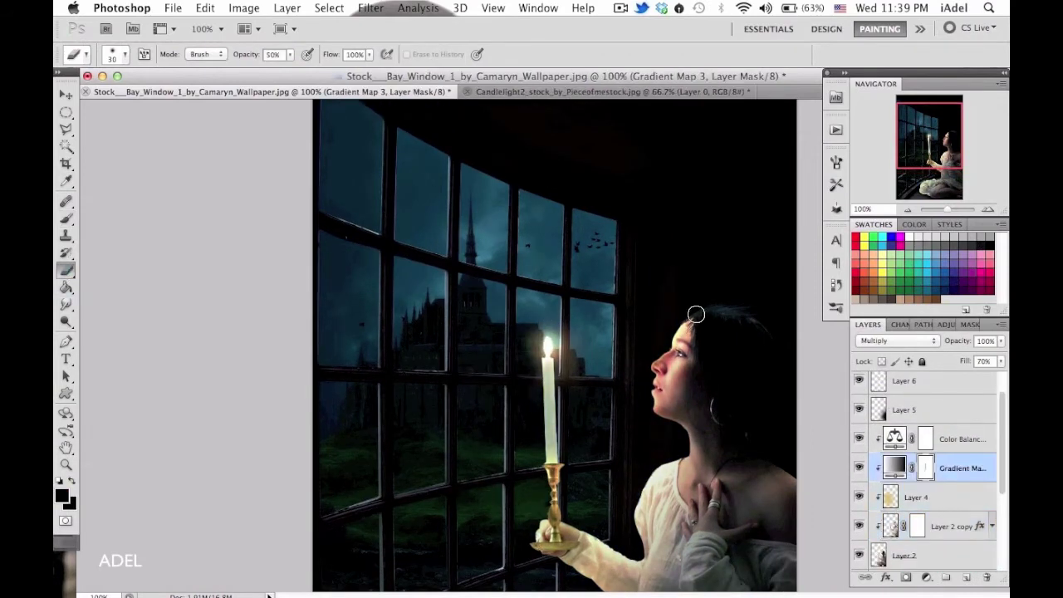
pyautogui.hotkey('alt', '[')
pyautogui.hotkey('alt', '[')
pyautogui.hotkey('alt', '[')
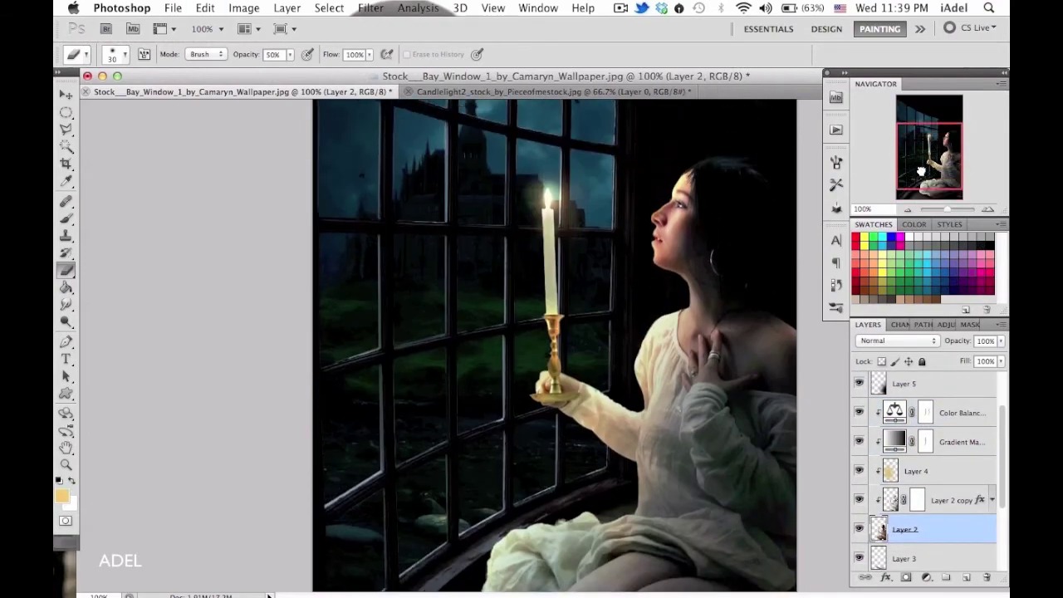
pyautogui.press(']')
pyautogui.press(']')
pyautogui.press(']')
# Paint a warm glow around the candle on Layer 8, set to Color Dodge at 50% opacity.
pyautogui.click(531, 357)
pyautogui.click(897, 341)
pyautogui.click(877, 495)
pyautogui.click(897, 340)
pyautogui.click(886, 293)
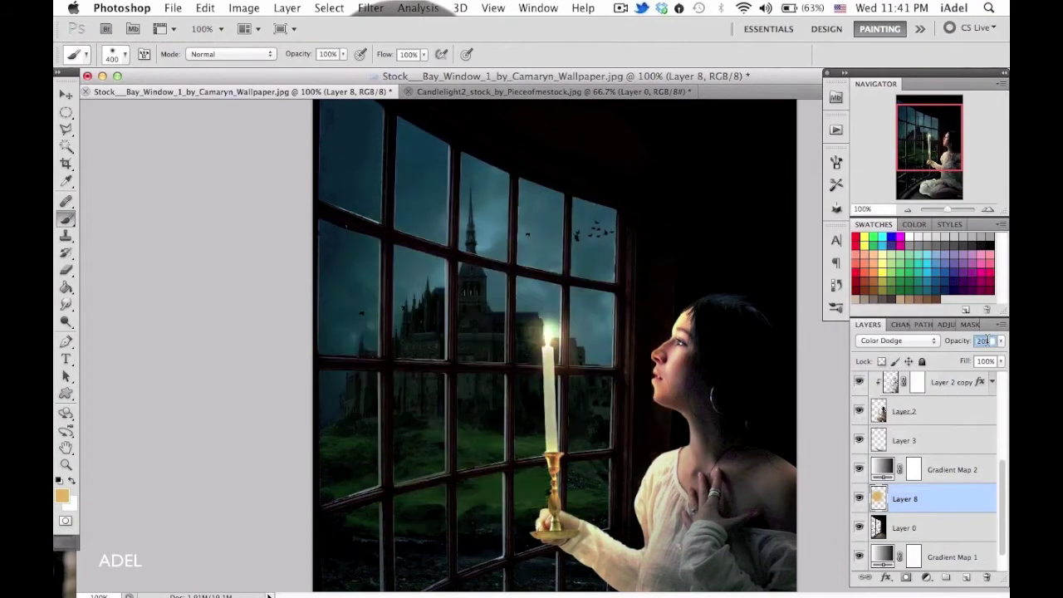
pyautogui.click(983, 341)
pyautogui.write('50')
pyautogui.press('Return')
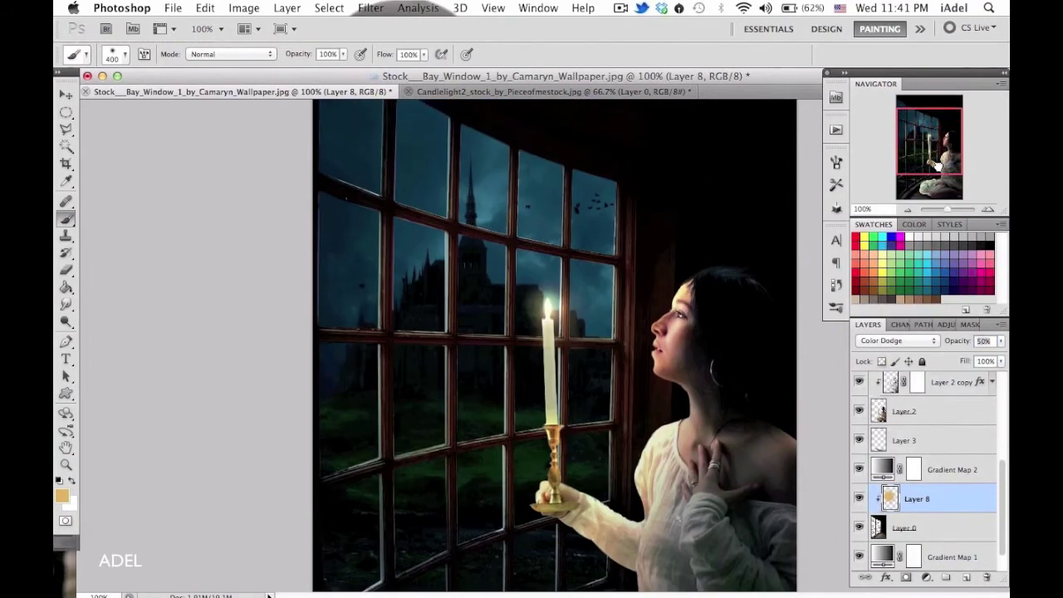
# Pick the Dodge tool for the highlights and enlarge its brush to 80.
pyautogui.press('o')
pyautogui.scroll(3, 193, 338)
pyautogui.scroll(-5, 374, 265)
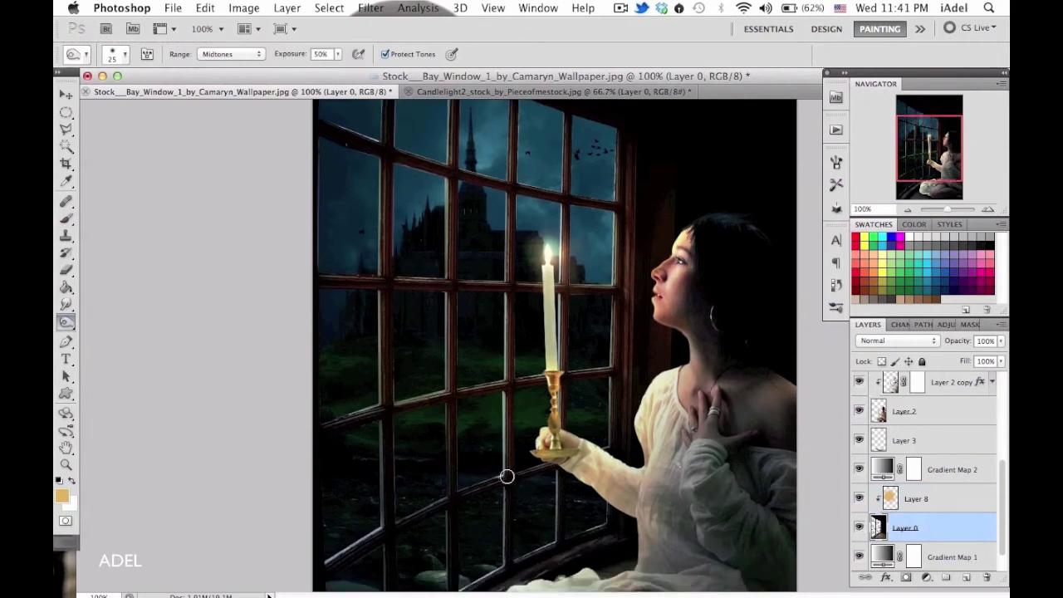
pyautogui.scroll(-5, 430, 541)
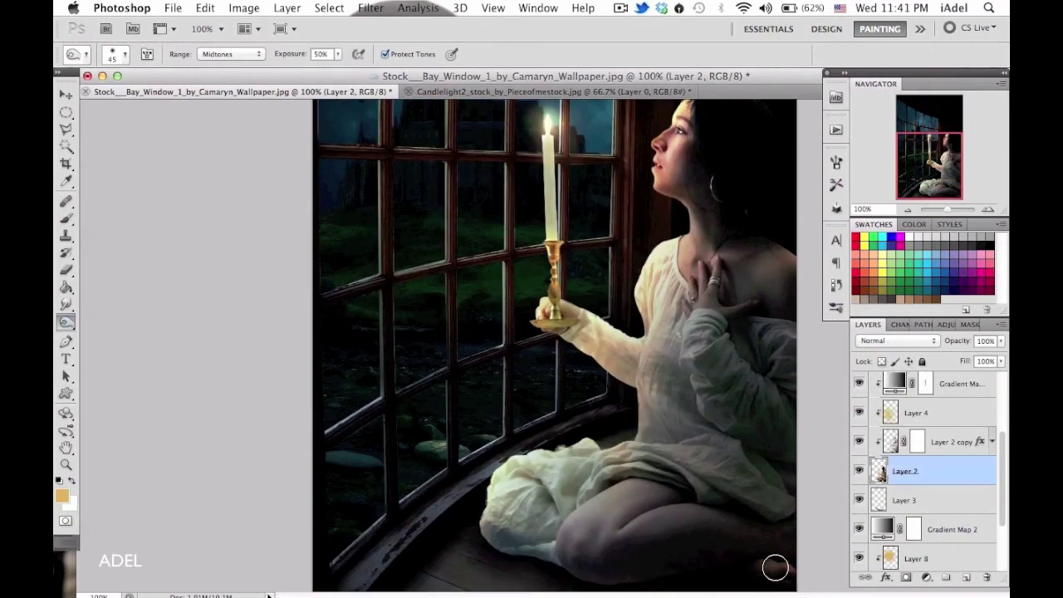
pyautogui.scroll(3, 743, 522)
pyautogui.scroll(2, 606, 401)
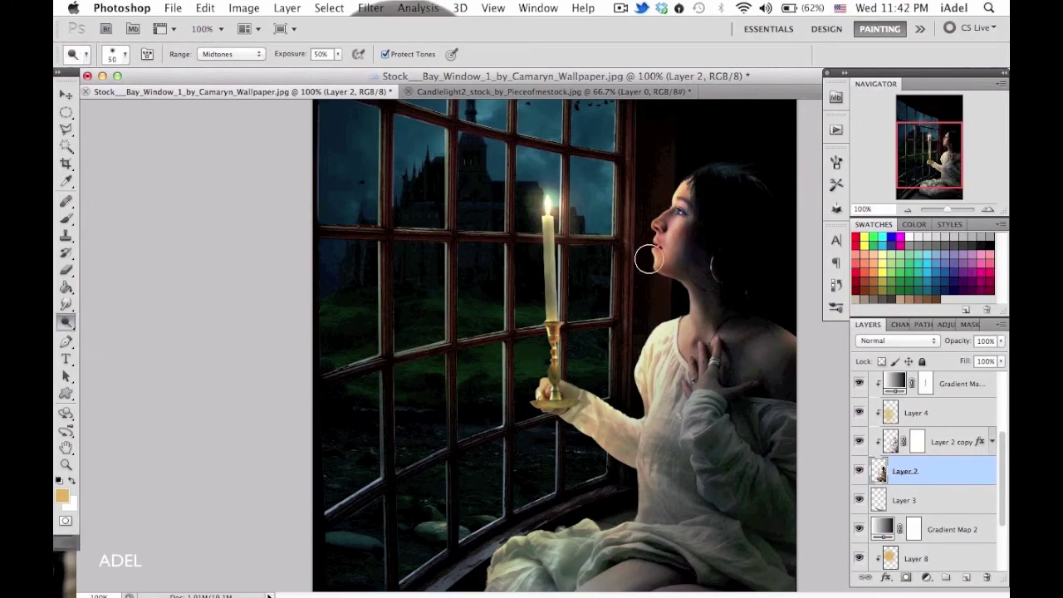
pyautogui.scroll(-1, 937, 552)
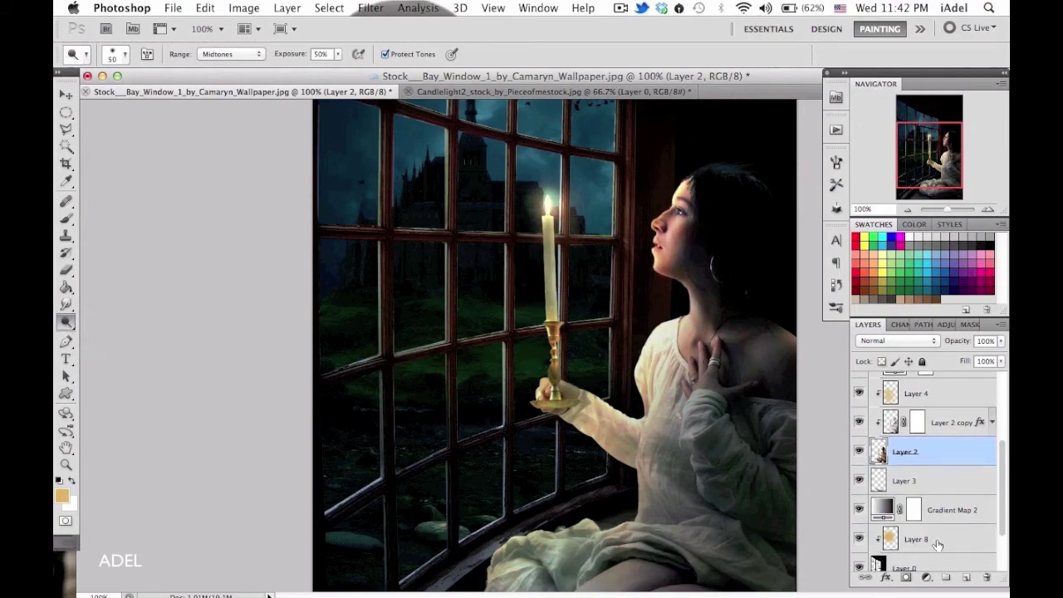
pyautogui.scroll(5, 443, 226)
pyautogui.press(']')
pyautogui.press(']')
pyautogui.press(']')
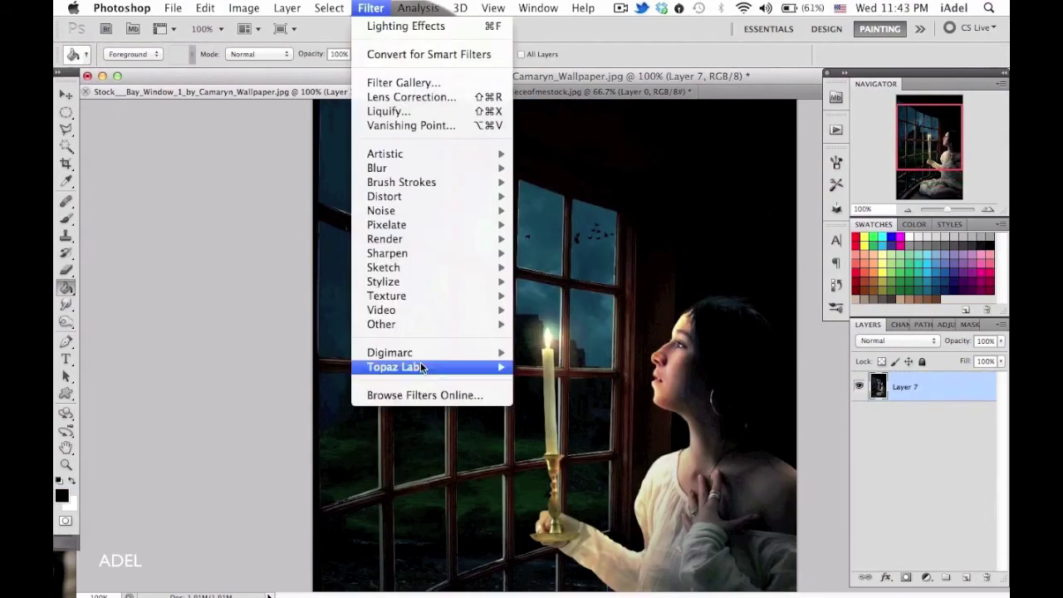
# Apply the Lighting Effects render filter to the merged Layer 7.
pyautogui.click(569, 296)
pyautogui.press('Return')
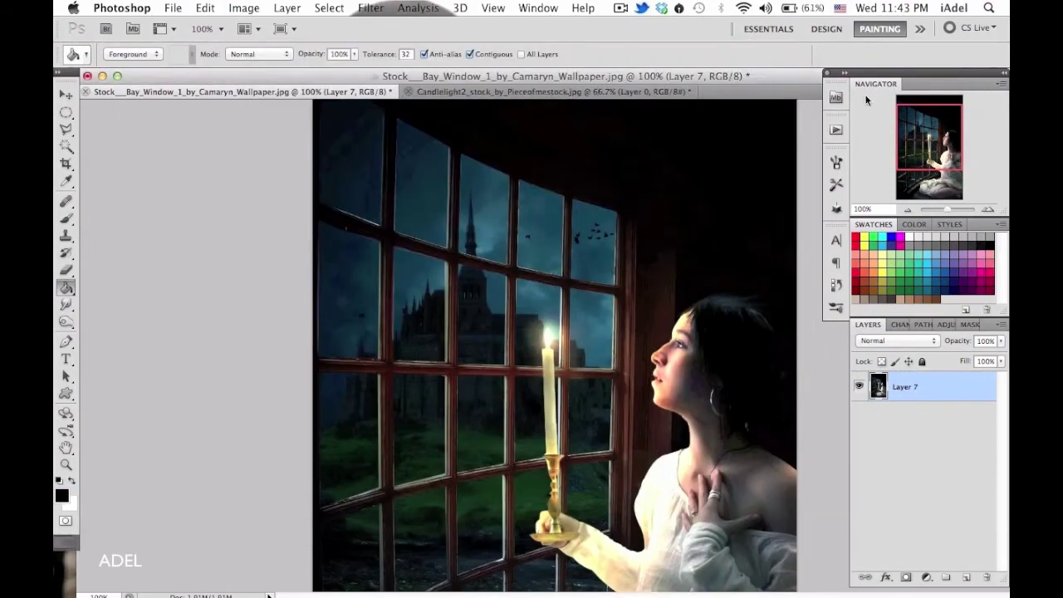